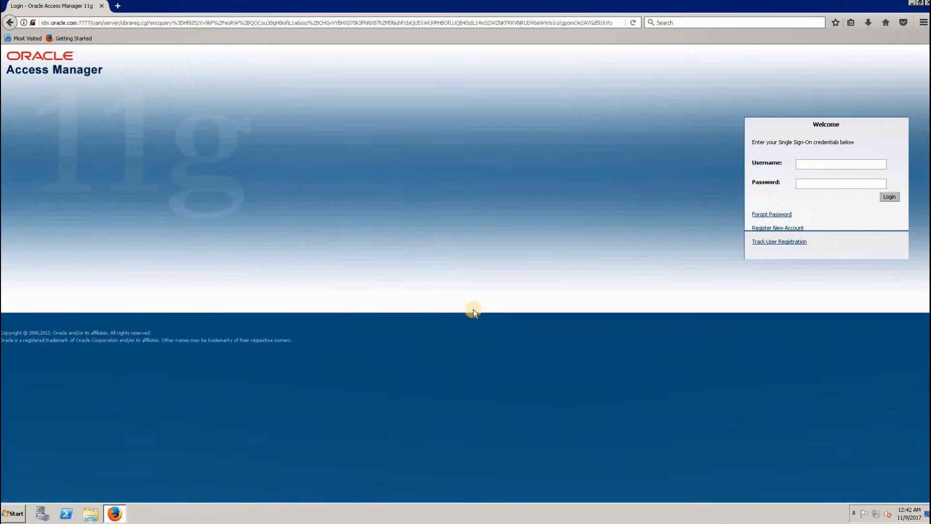
# - Sign in to Oracle Access Manager with the administrator's username and account password
pyautogui.click(821, 165)
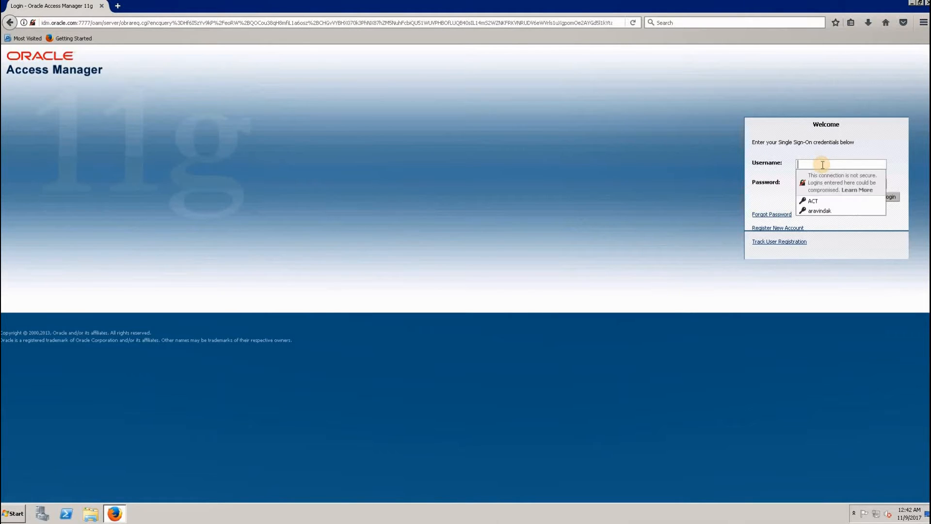
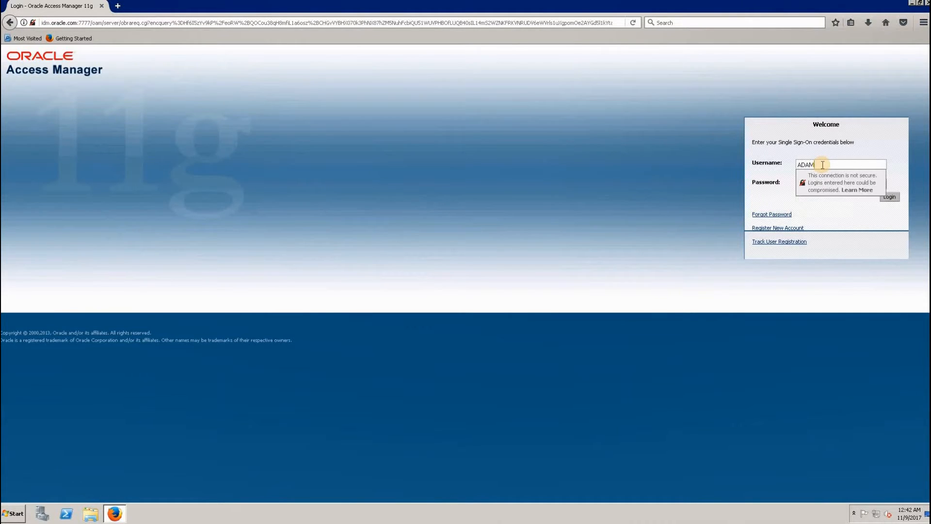
pyautogui.click(826, 184)
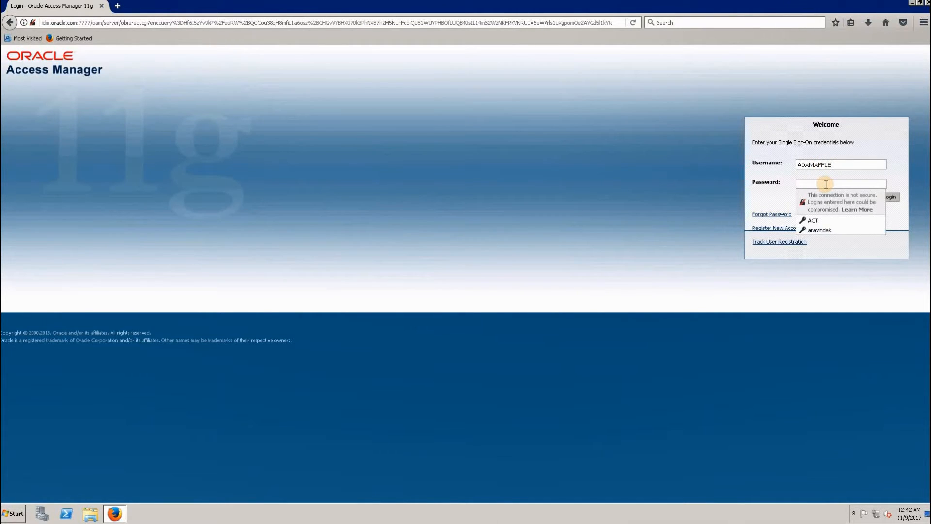
pyautogui.write('********')
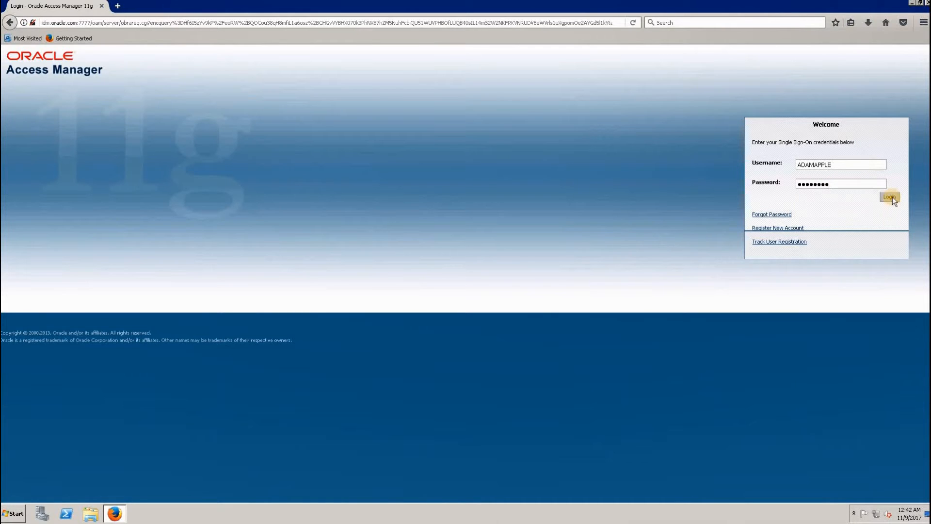
pyautogui.click(892, 197)
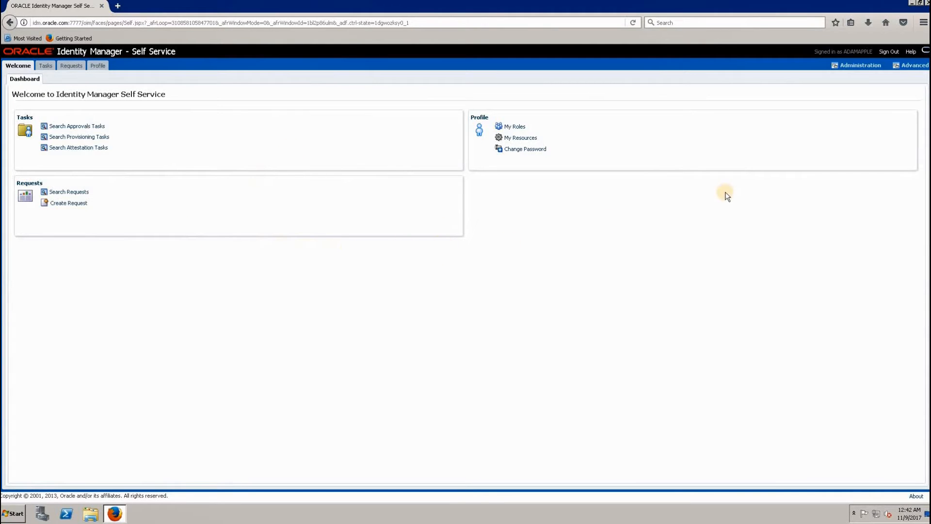
# - Start creating a new user in Identity Manager Administration and fill in the user's first and last name
pyautogui.click(857, 68)
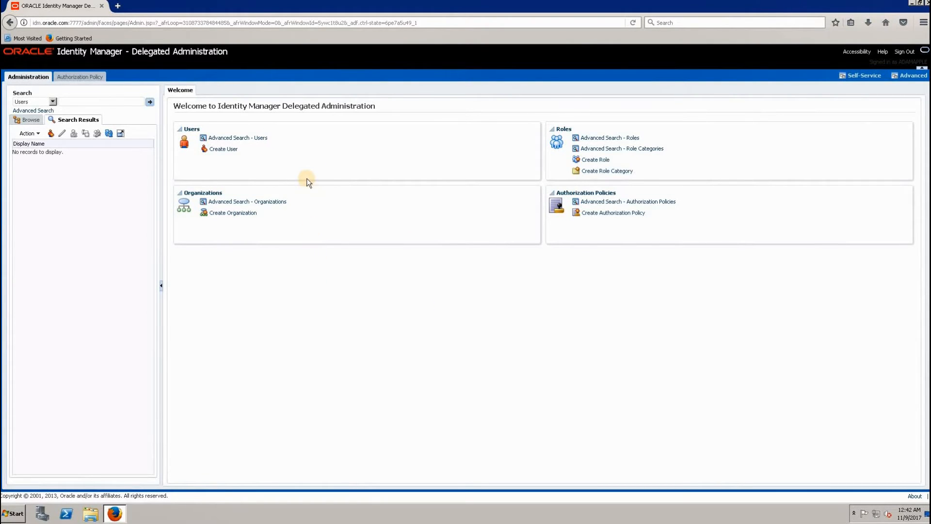
pyautogui.click(220, 149)
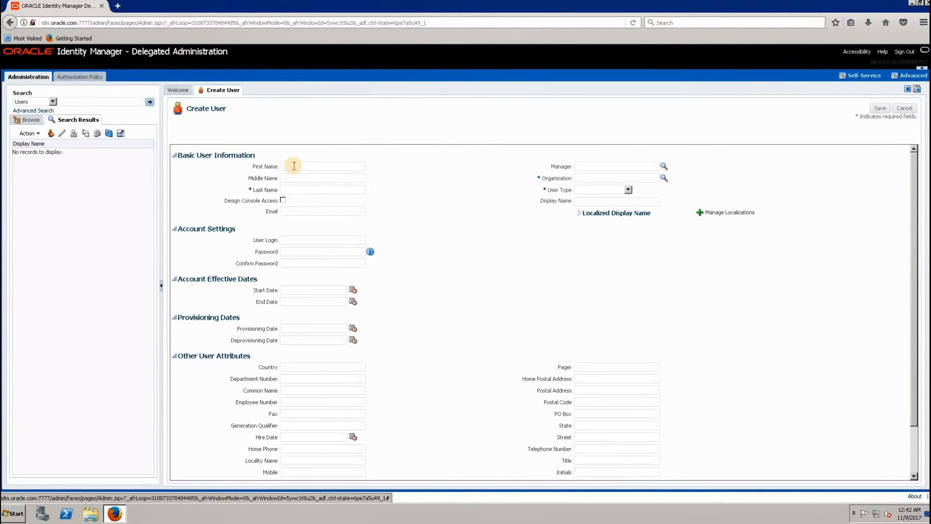
pyautogui.click(293, 165)
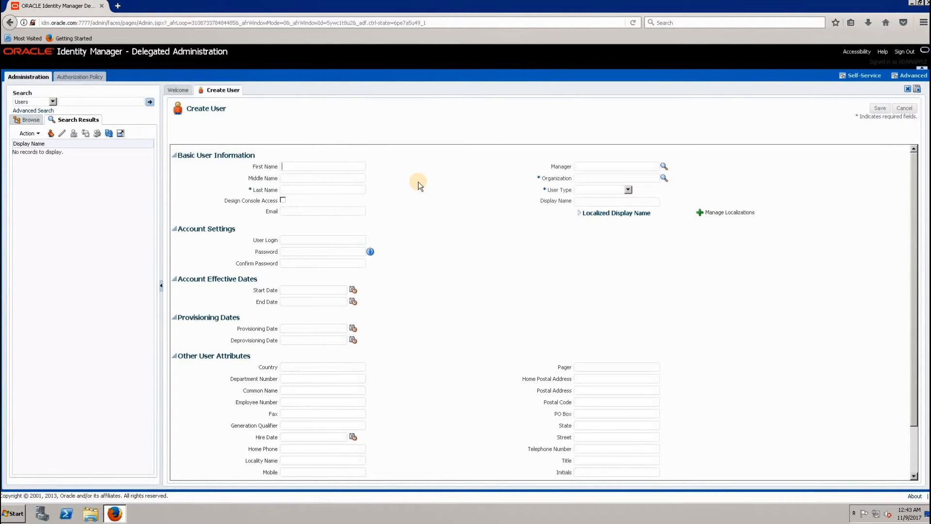
pyautogui.click(302, 189)
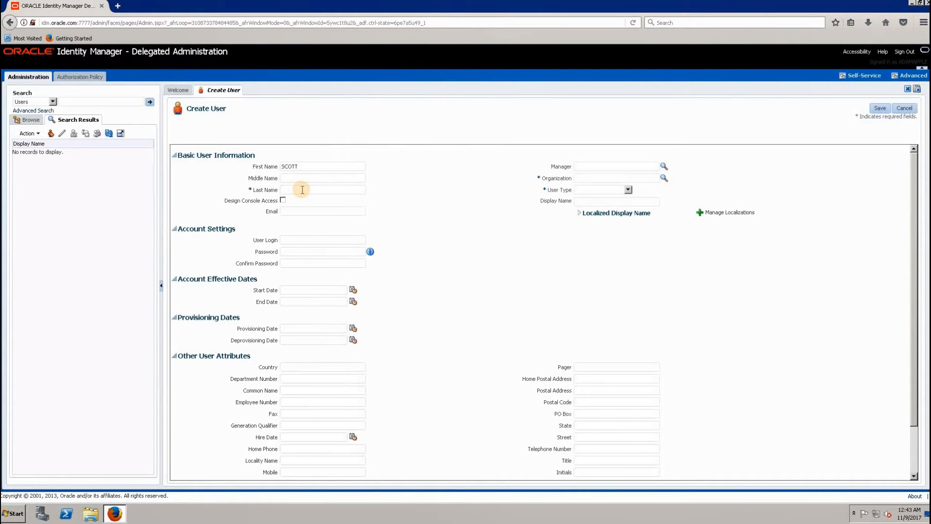
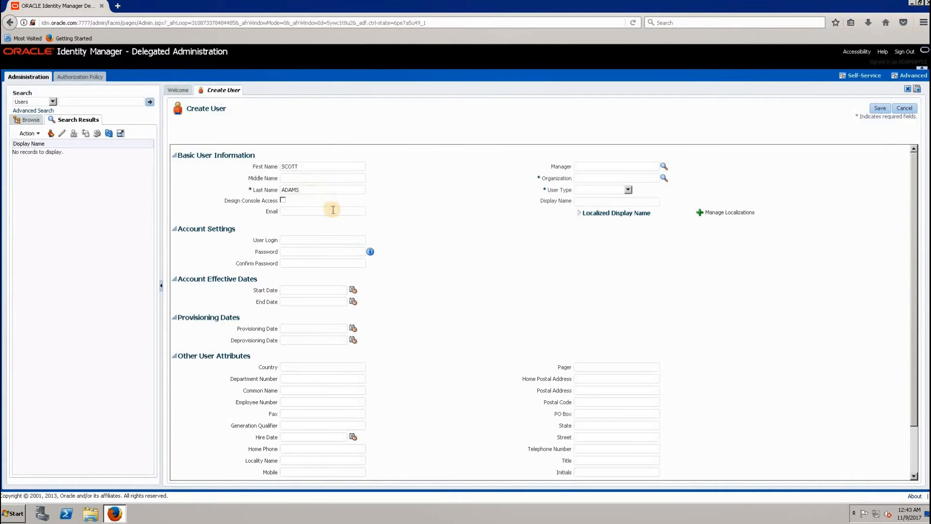
# - Fill in the new user's login, and enter and confirm the account password
pyautogui.click(301, 238)
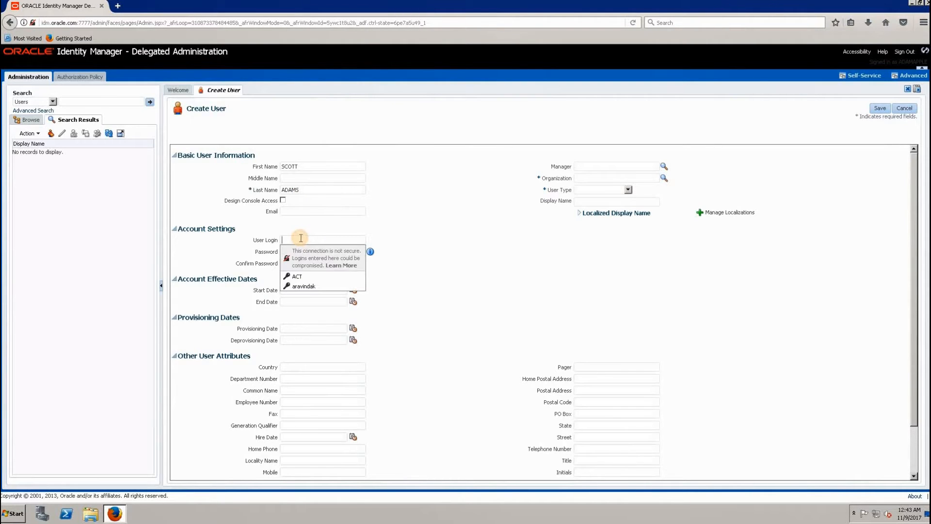
pyautogui.write('SCOTT')
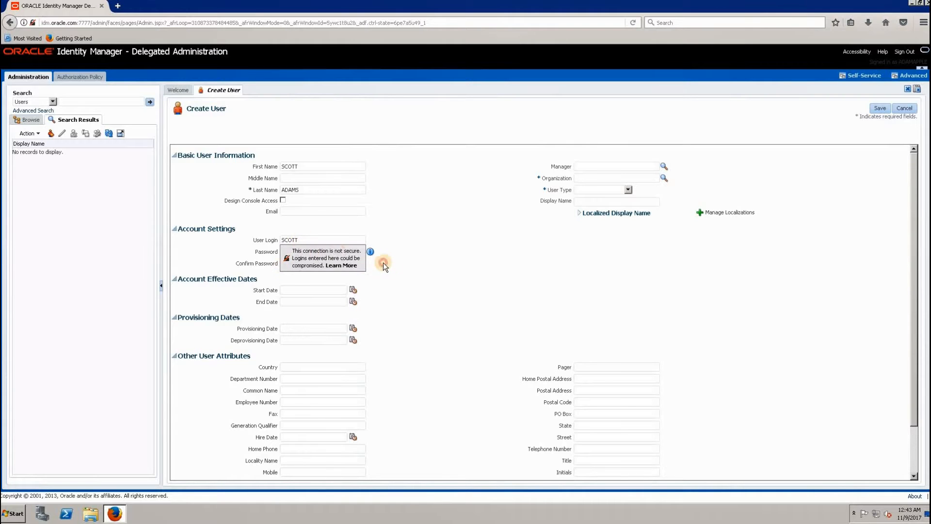
pyautogui.click(317, 250)
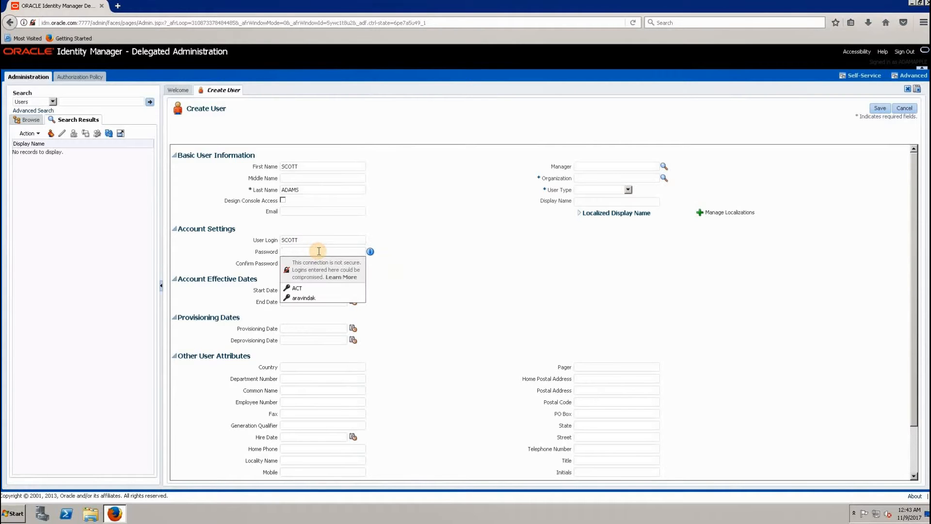
pyautogui.write('•••••••••')
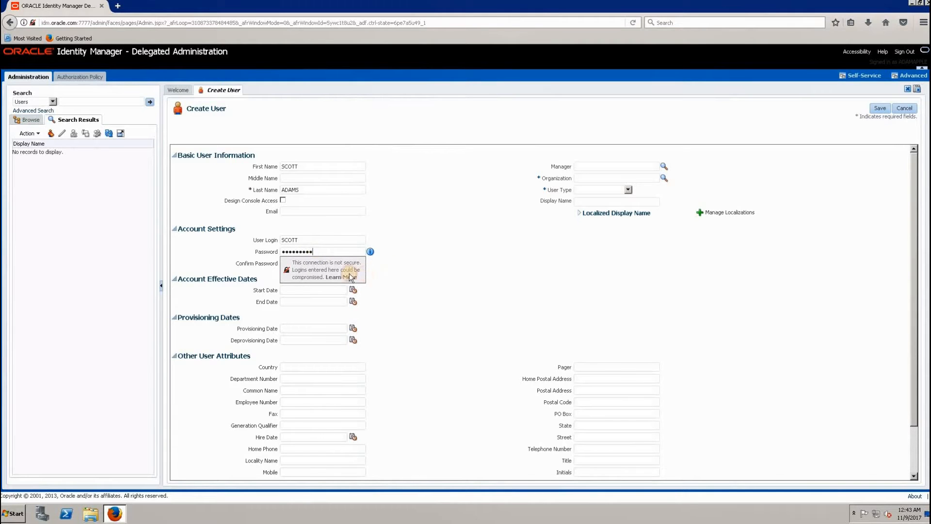
pyautogui.click(310, 265)
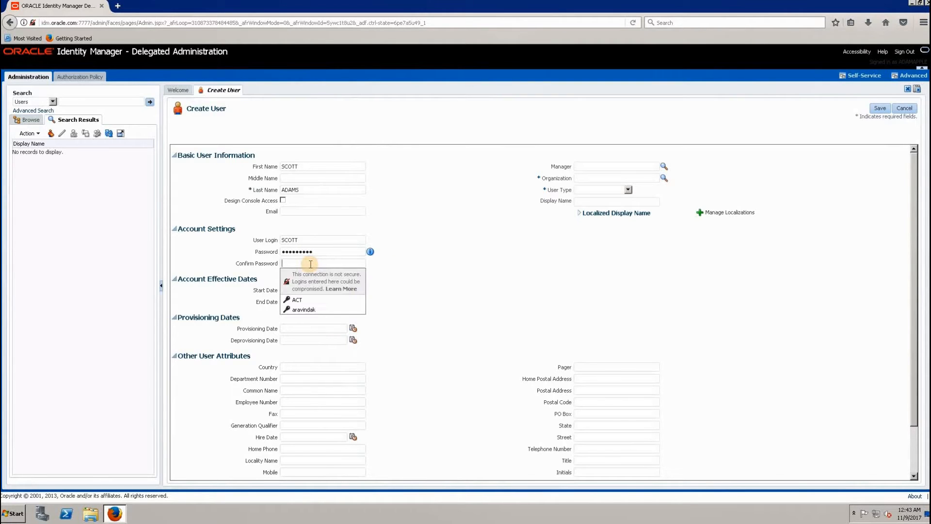
pyautogui.write('•••••••••')
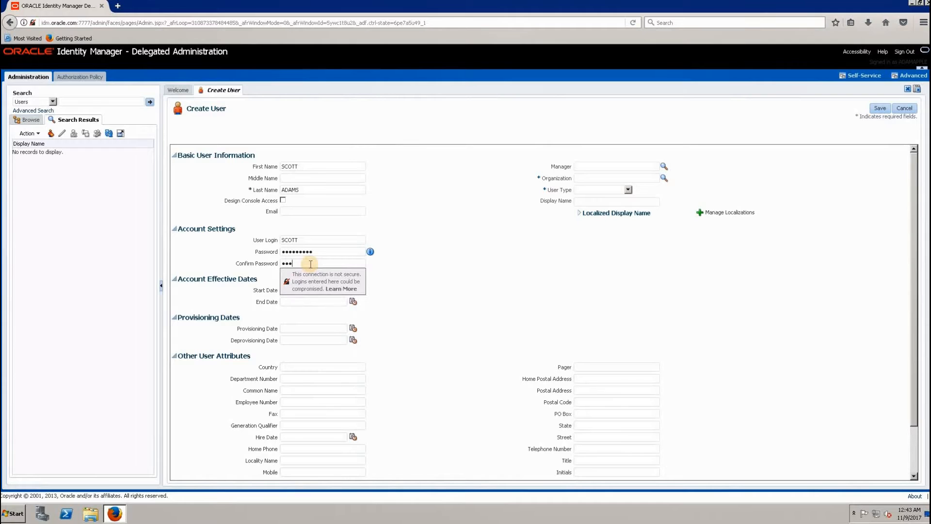
pyautogui.click(451, 284)
# - Search organizations for Xel% and set the new user's organization to Xellerate Users
pyautogui.click(594, 177)
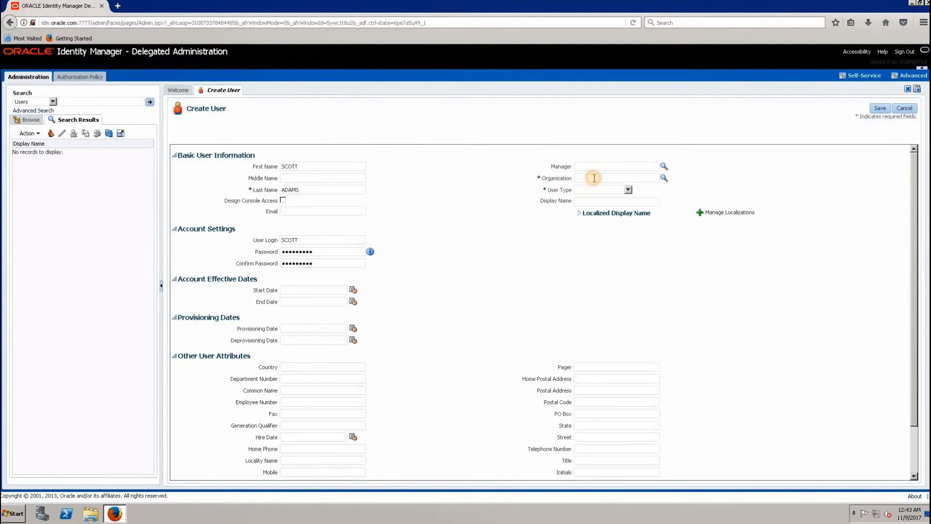
pyautogui.click(663, 179)
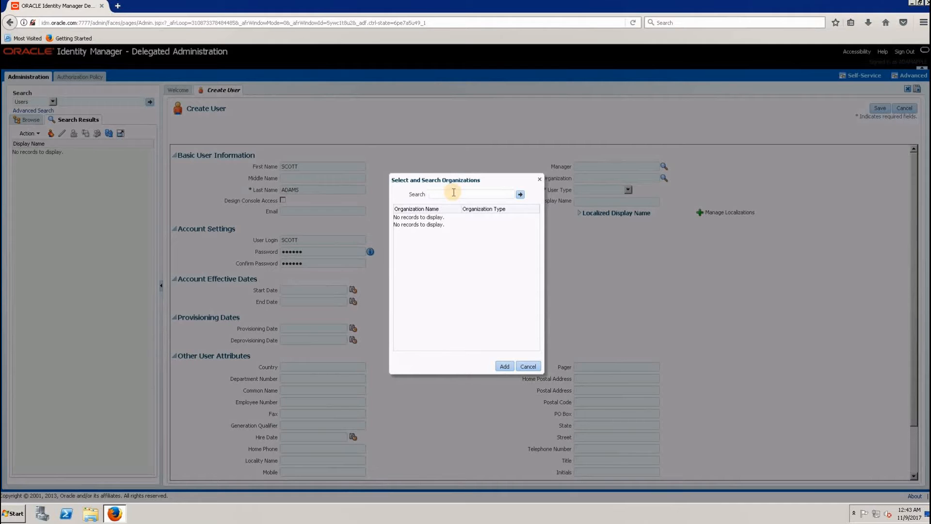
pyautogui.write('el%')
pyautogui.click(520, 195)
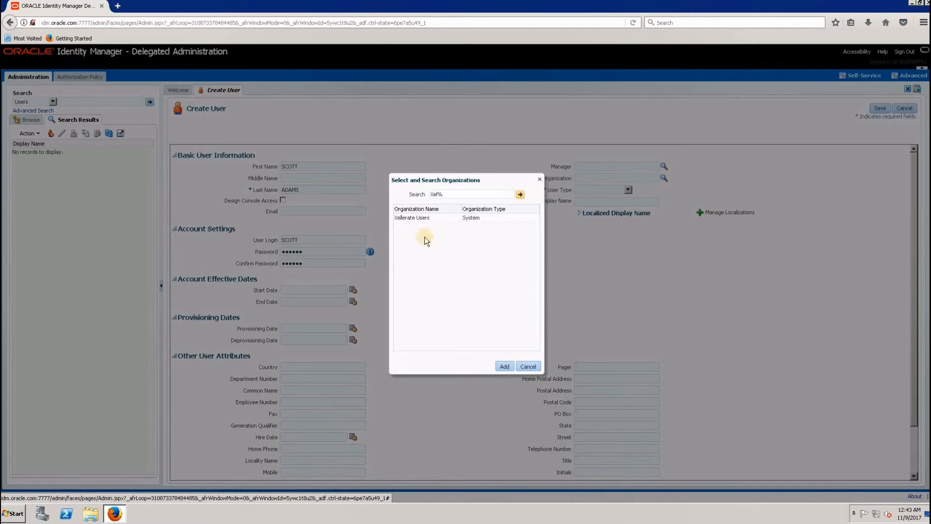
pyautogui.click(412, 219)
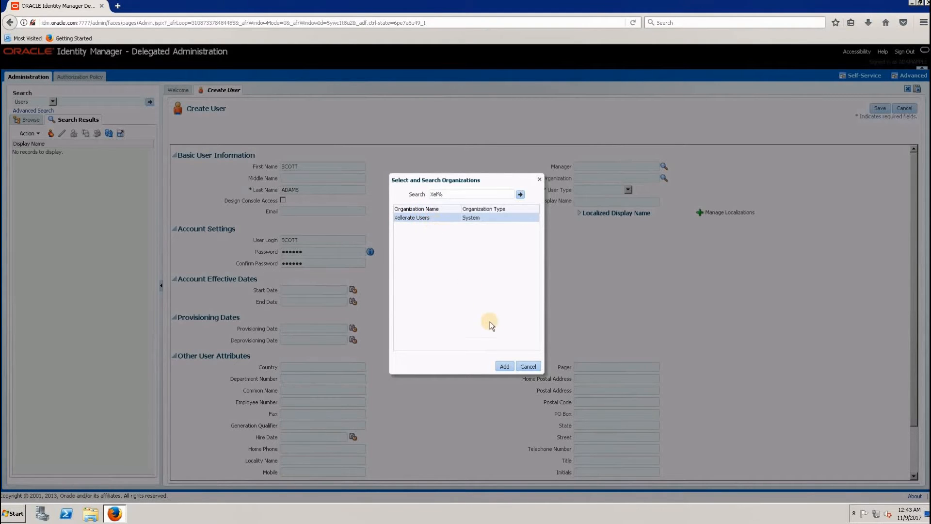
pyautogui.click(504, 366)
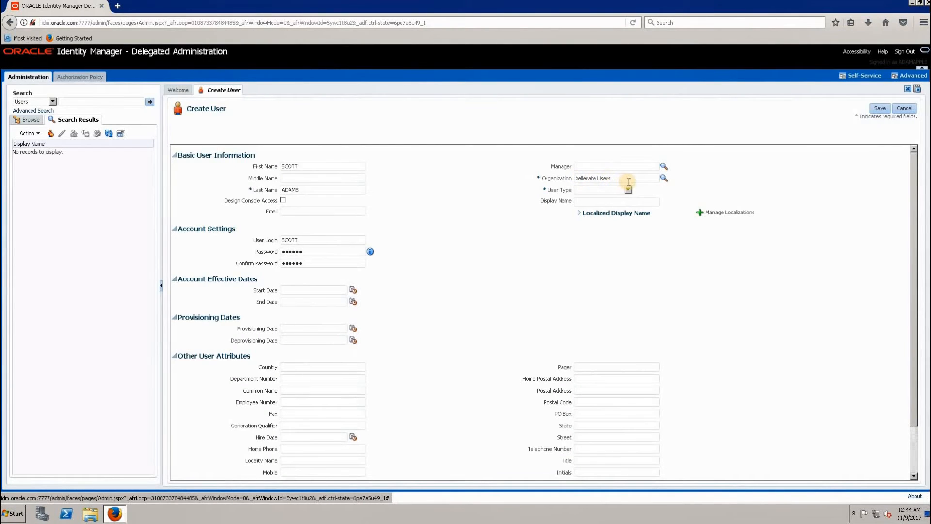
# - Set the user type to Consultant and save the new user
pyautogui.click(628, 189)
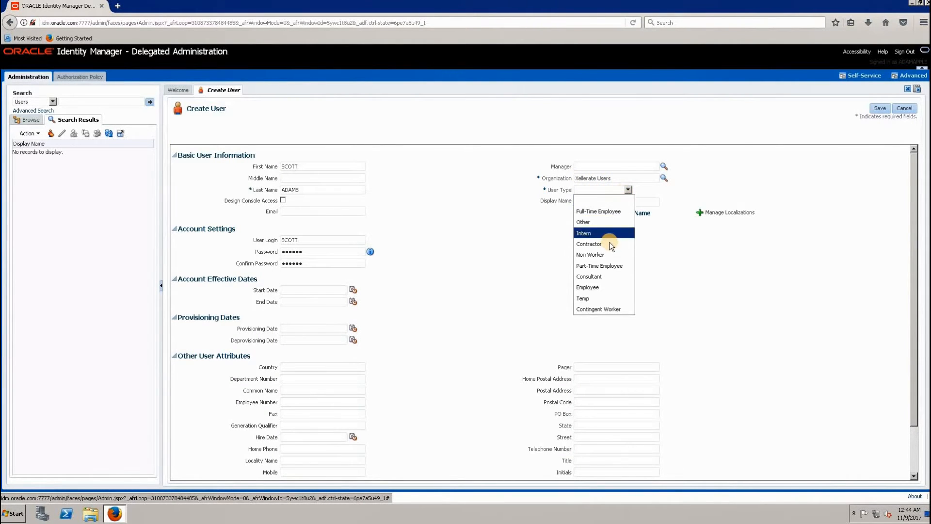
pyautogui.click(603, 276)
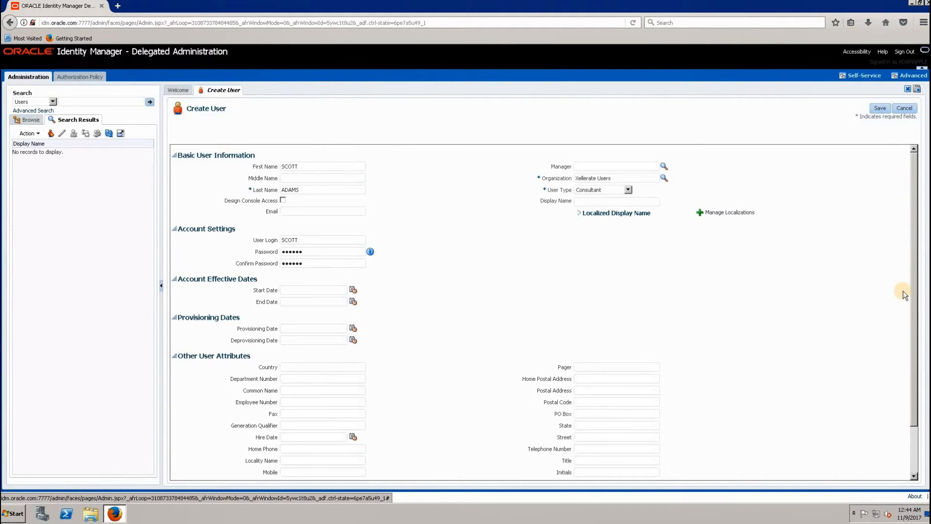
pyautogui.scroll(-2, 914, 358)
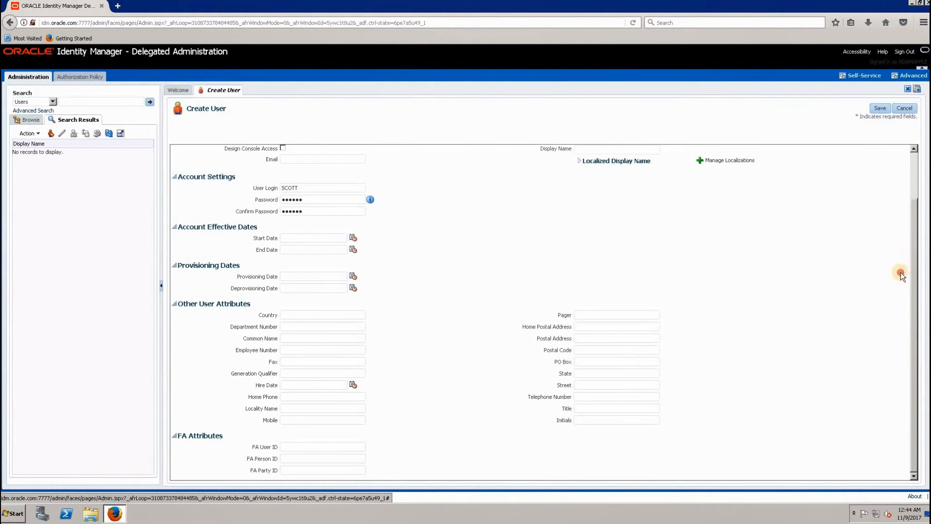
pyautogui.scroll(2, 906, 196)
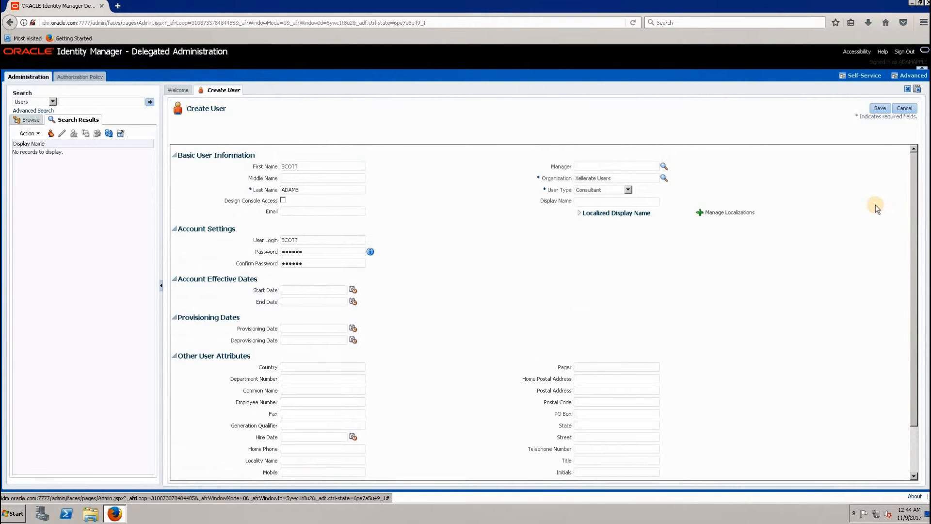
pyautogui.click(879, 108)
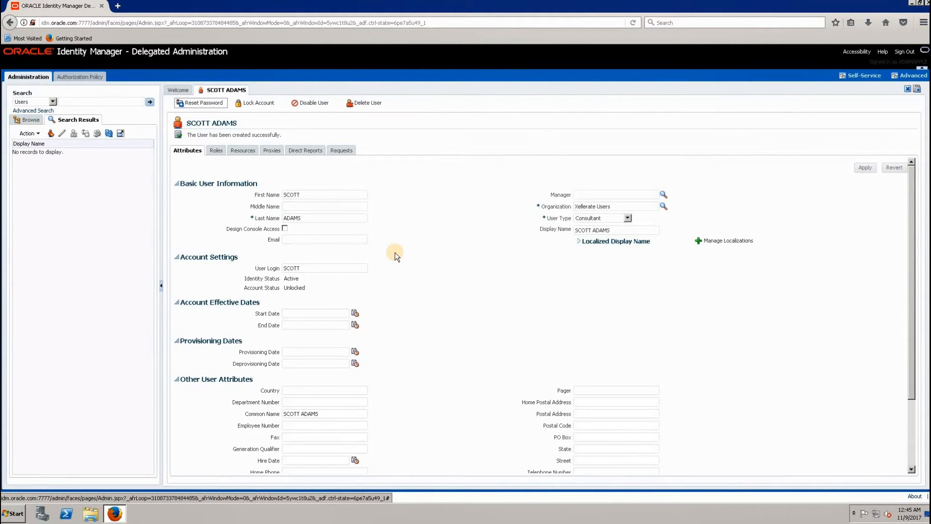
# - Assign the Application Implementation Consultant role to the new user, searching role display names for Appl%Impl%Con%
pyautogui.click(216, 151)
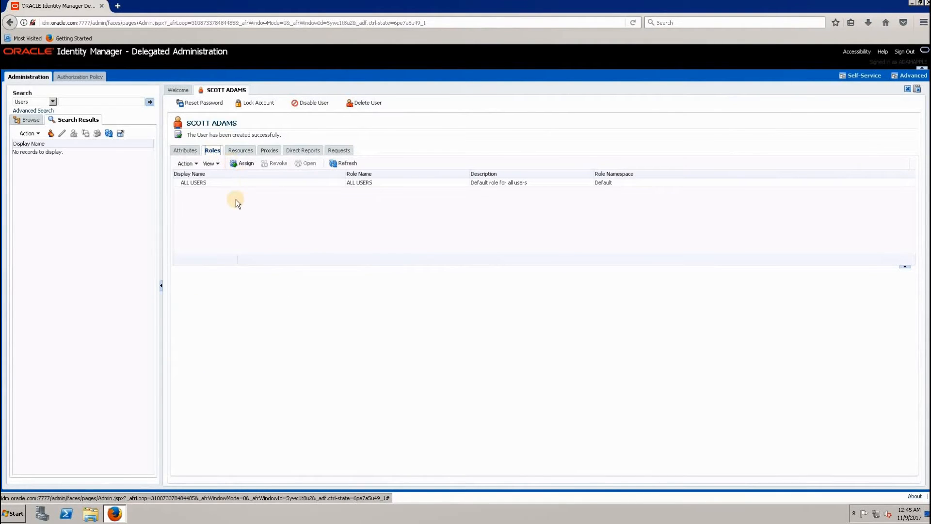
pyautogui.click(201, 184)
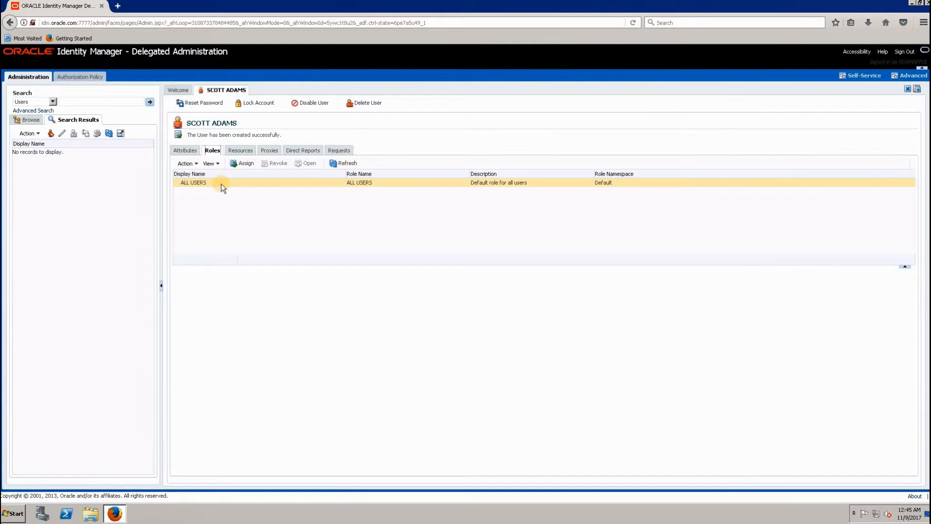
pyautogui.click(240, 163)
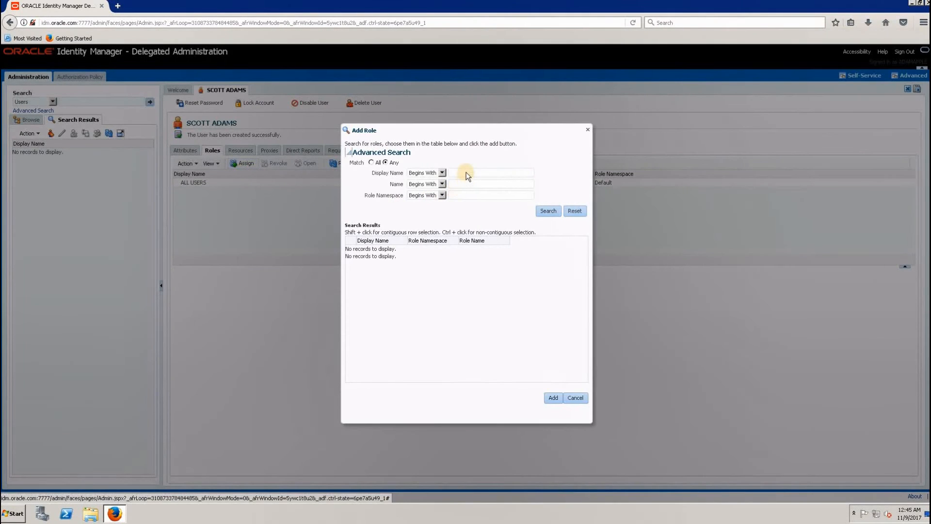
pyautogui.click(467, 171)
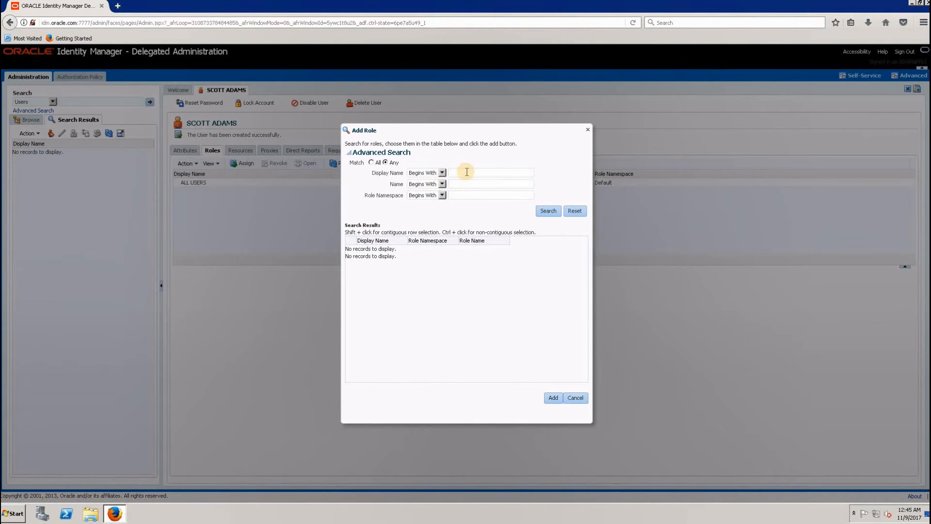
pyautogui.write('Appl%Impl%Con%')
pyautogui.click(408, 239)
pyautogui.moveTo(452, 236); pyautogui.dragTo(473, 247)
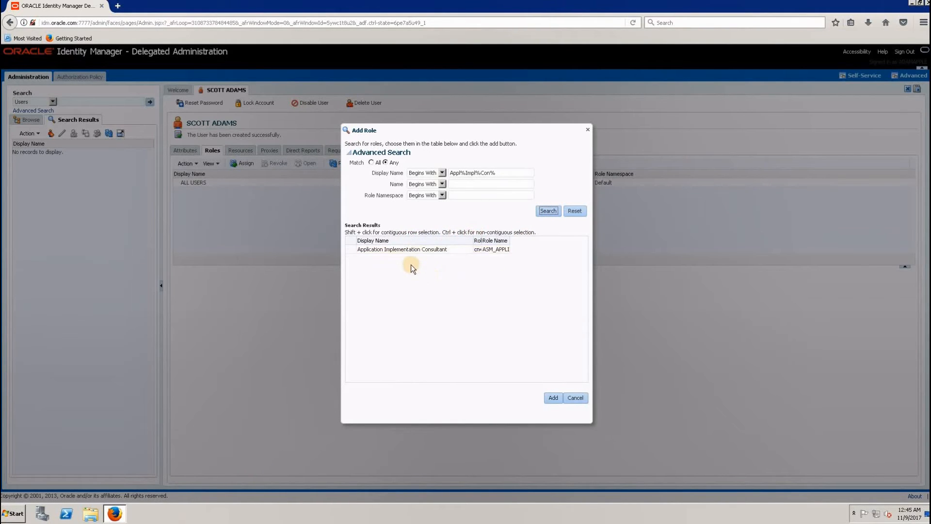
pyautogui.click(386, 251)
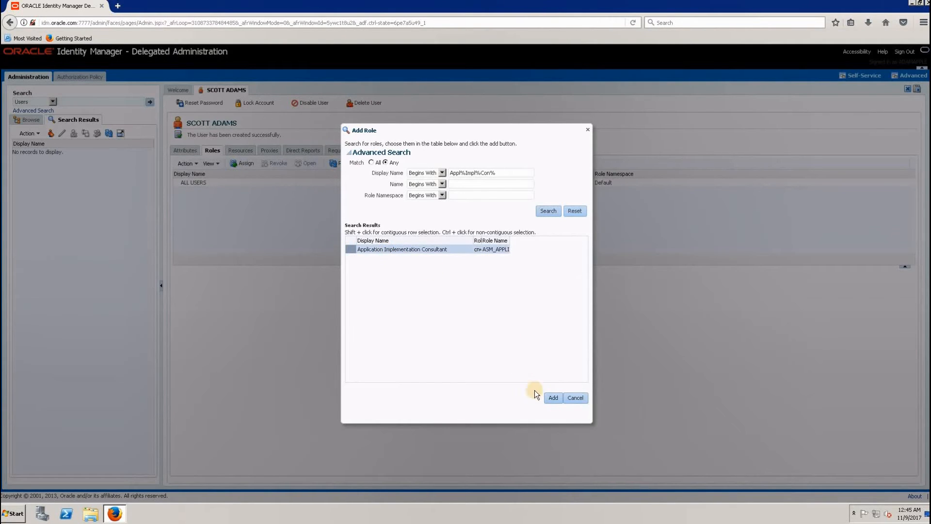
pyautogui.click(548, 397)
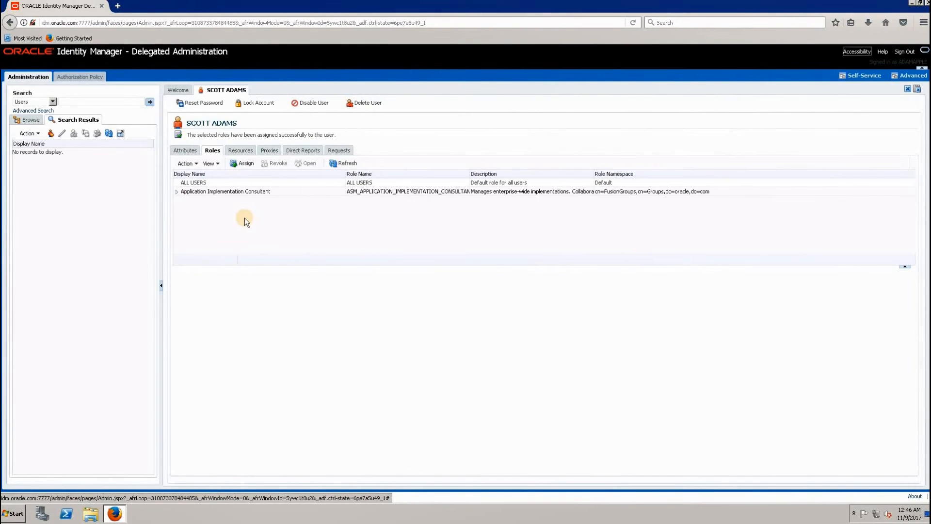
# - Assign the IT Security Manager role to the new user, searching role display names for IT%Sec%Man%
pyautogui.click(247, 162)
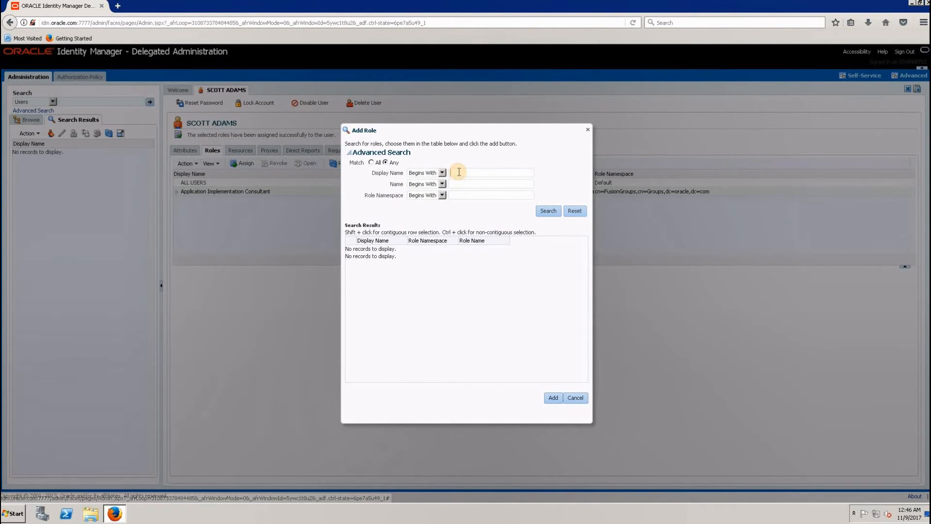
pyautogui.write('IT')
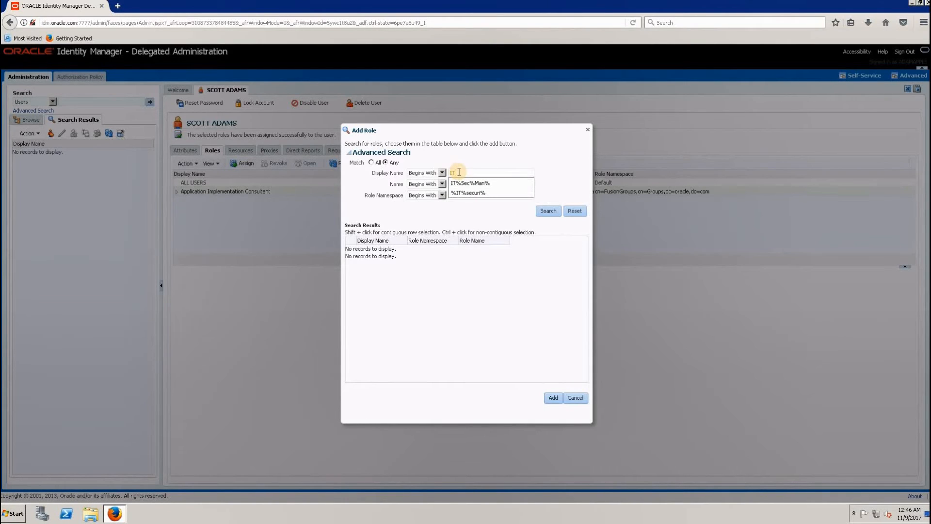
pyautogui.write('%Sec%Ma')
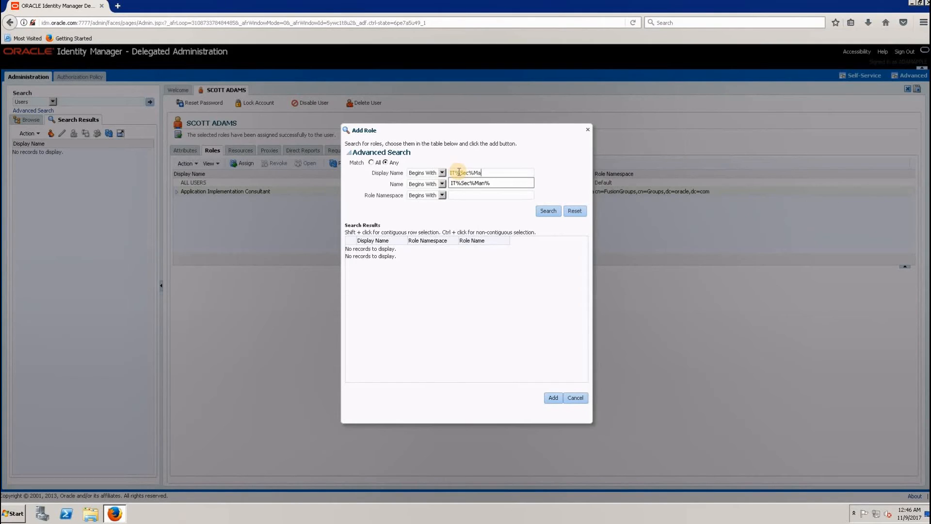
pyautogui.write('n%')
pyautogui.click(545, 209)
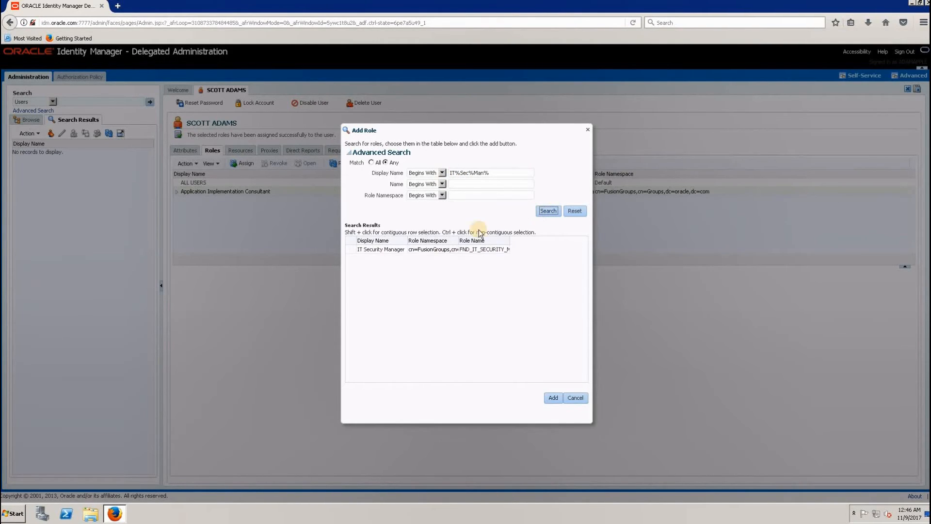
pyautogui.click(402, 249)
pyautogui.moveTo(408, 241); pyautogui.dragTo(467, 240)
pyautogui.click(391, 250)
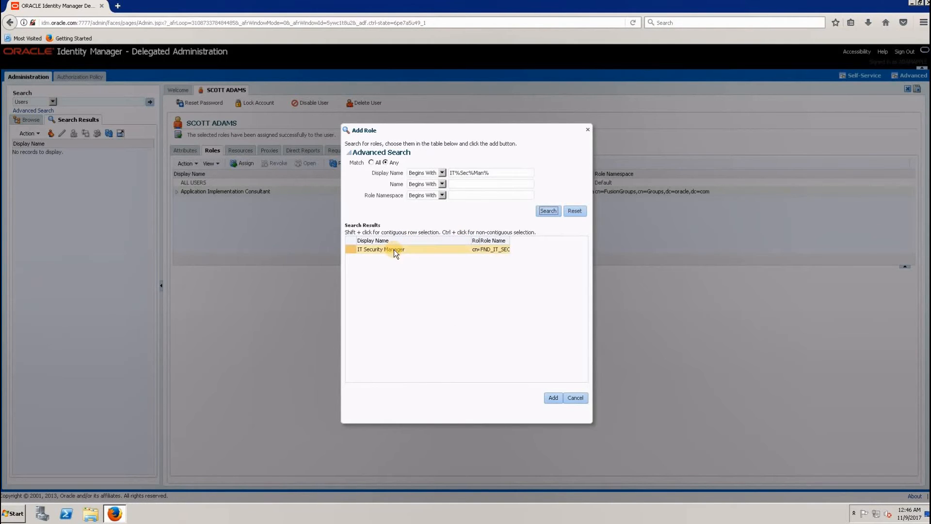
pyautogui.click(557, 398)
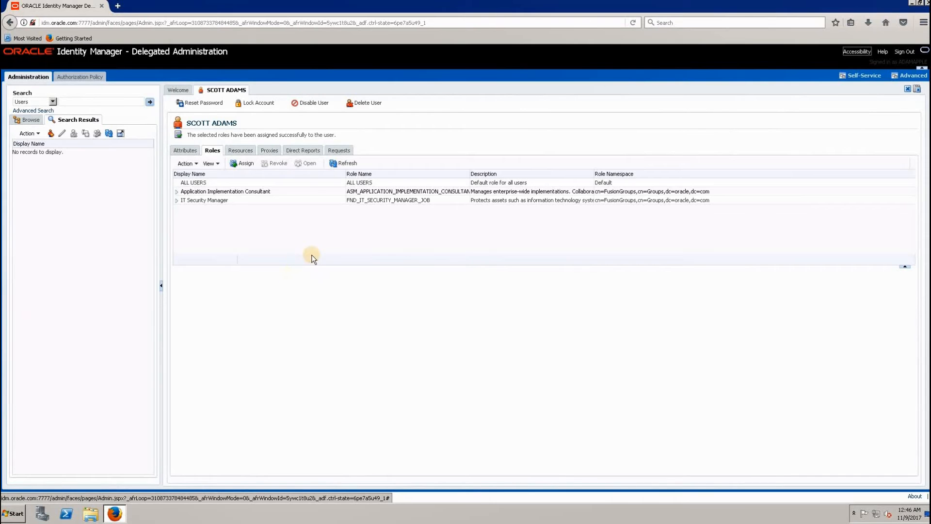
# - Assign the Employee role to the new user, searching role display names for Employee%
pyautogui.click(237, 164)
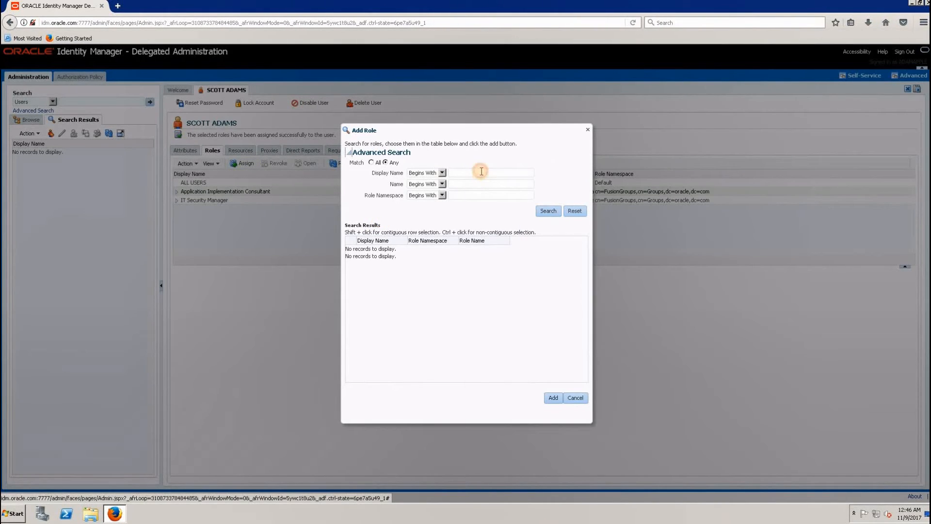
pyautogui.write('Employee')
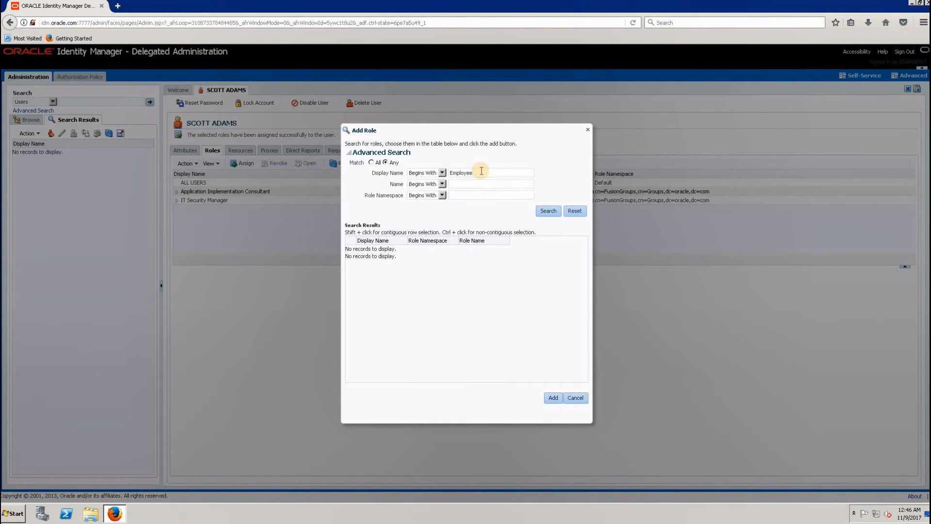
pyautogui.write('%')
pyautogui.click(543, 214)
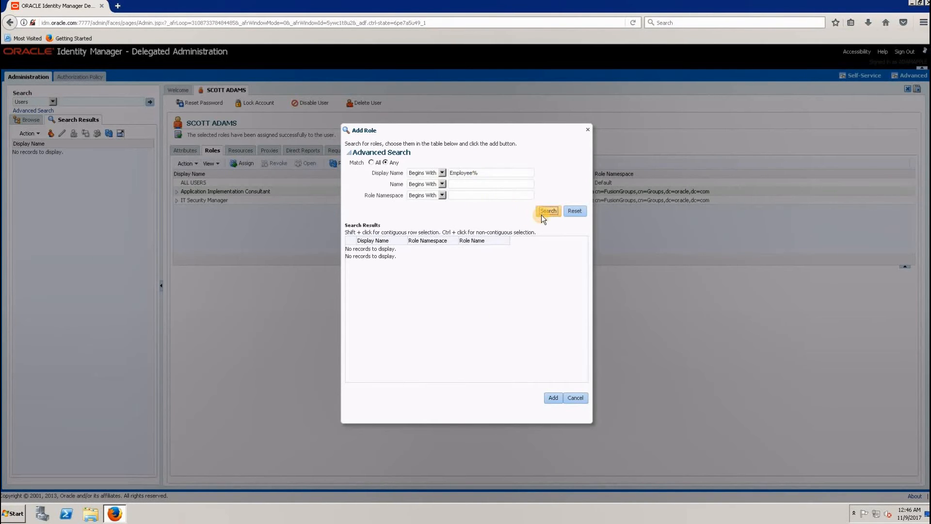
pyautogui.click(379, 250)
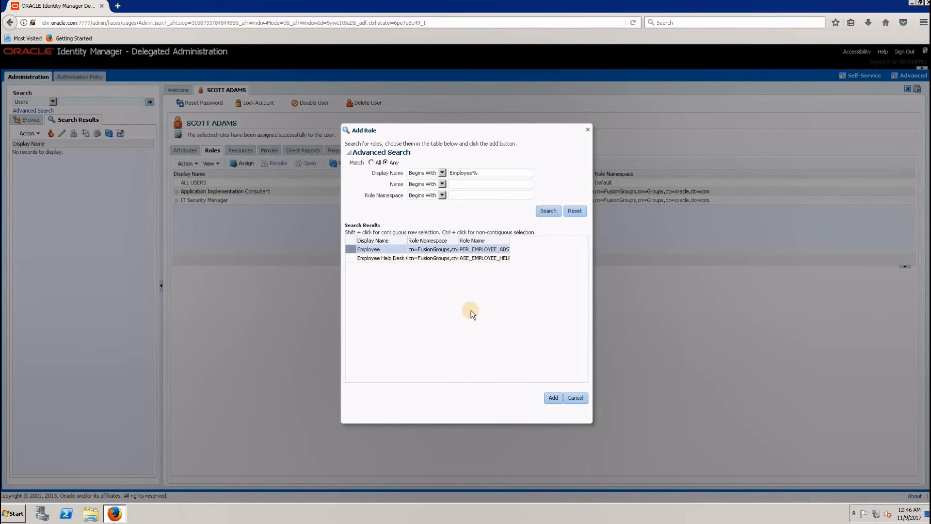
pyautogui.click(552, 397)
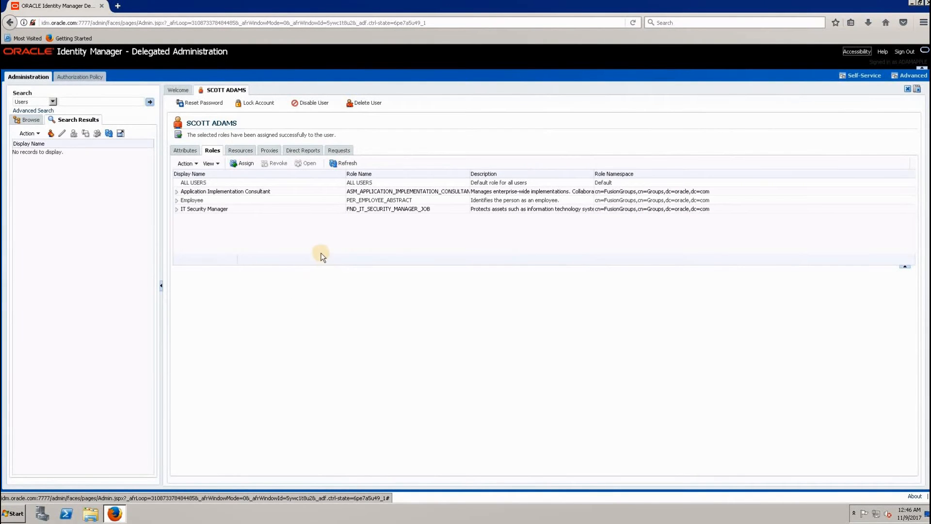
# - Assign the SYSTEM ADMINISTRATORS role to the new user, searching role display names for Syst%Adm%
pyautogui.click(244, 164)
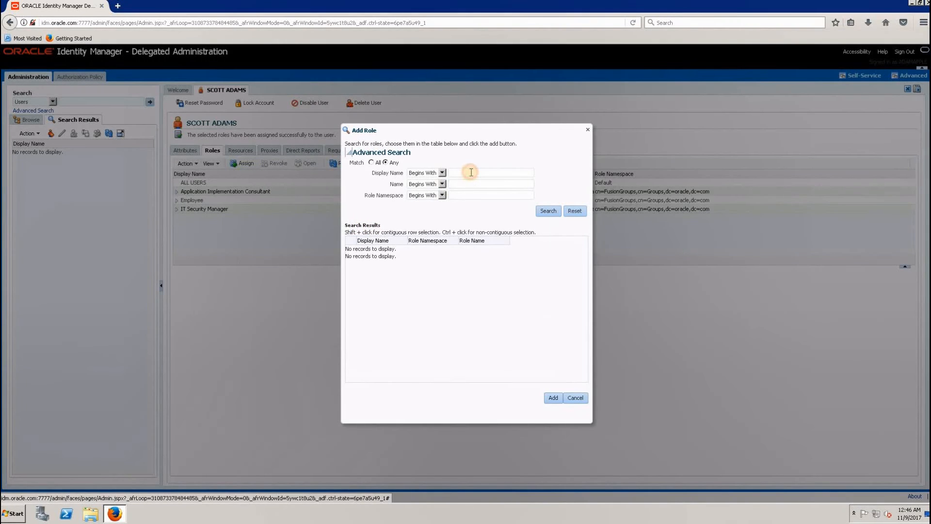
pyautogui.click(471, 172)
pyautogui.write('Sys')
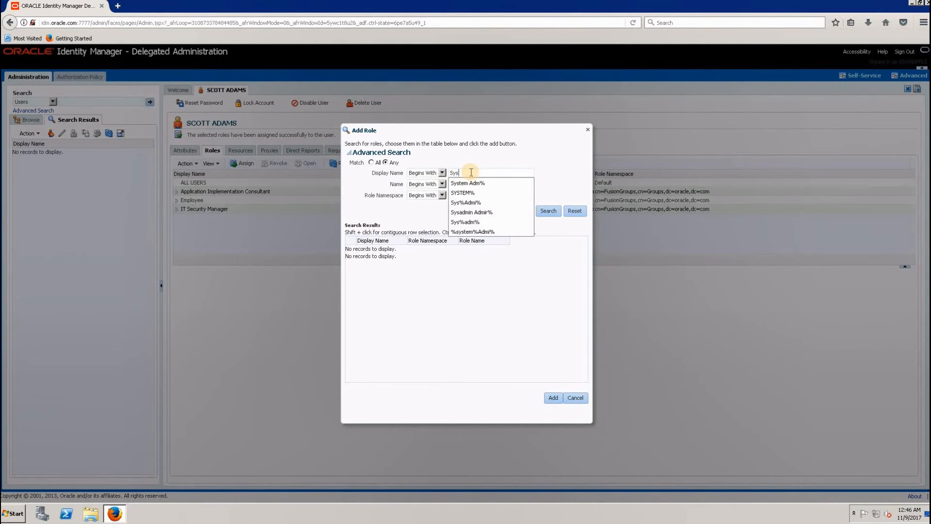
pyautogui.write('t%Adm')
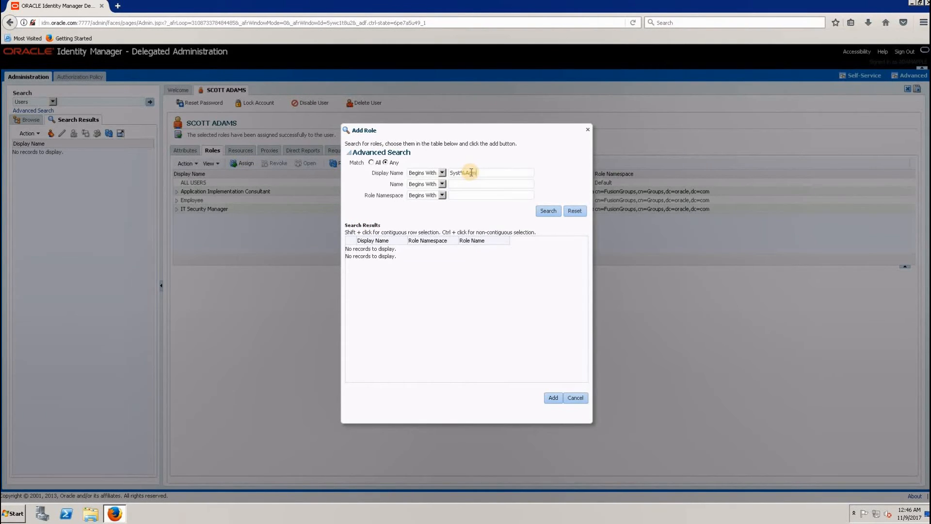
pyautogui.write('%')
pyautogui.click(546, 210)
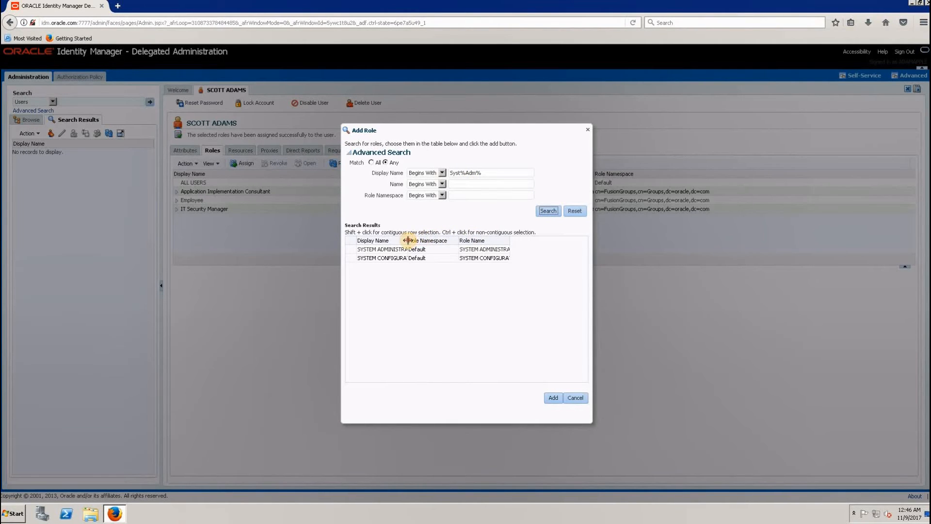
pyautogui.moveTo(407, 240); pyautogui.dragTo(460, 238)
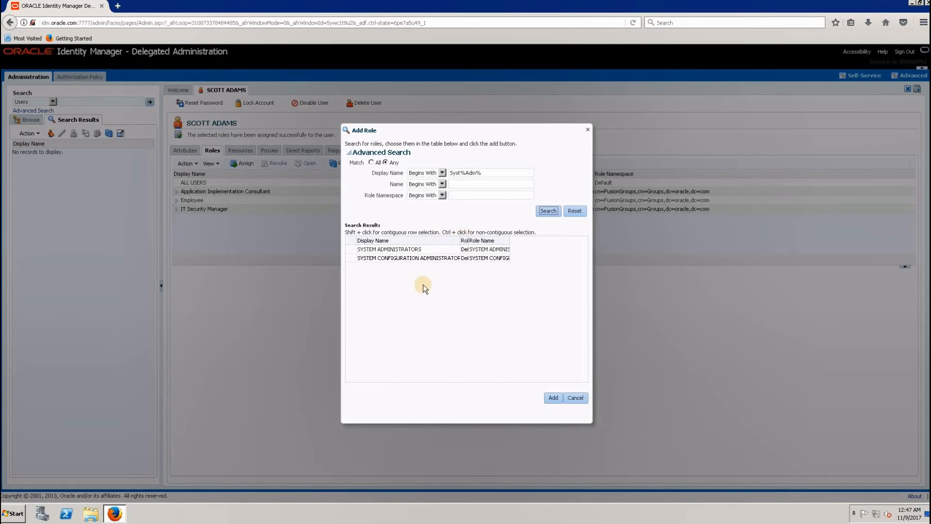
pyautogui.click(423, 249)
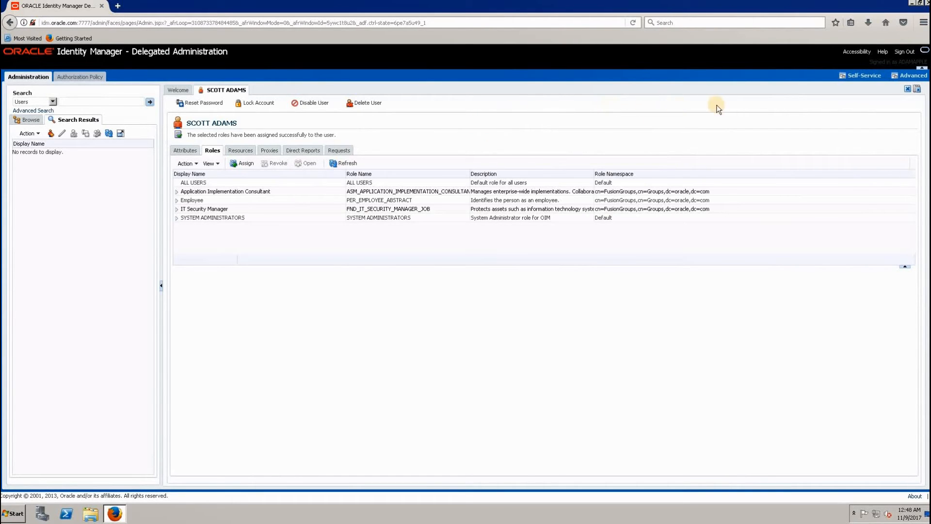
# - Switch to Oracle Fusion Applications through the Fusion Sign In bookmark and open the Scheduled Processes page
pyautogui.click(851, 22)
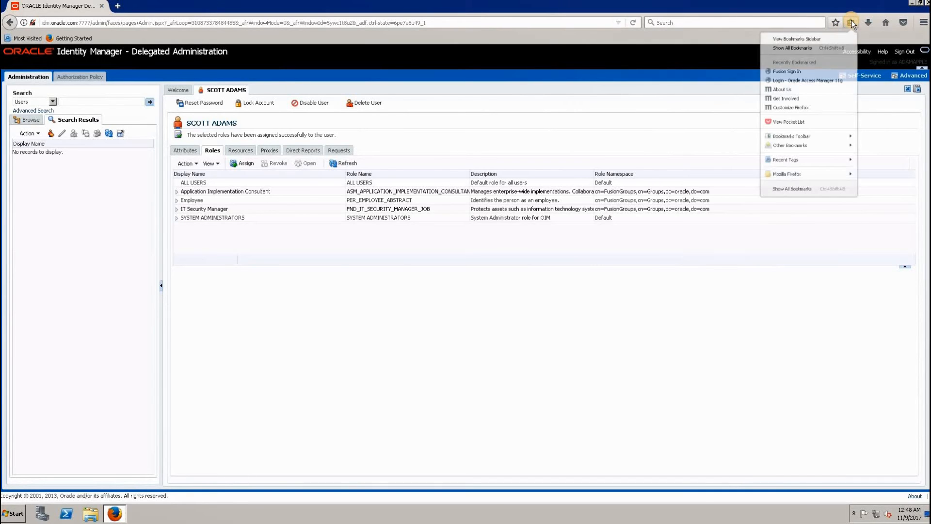
pyautogui.click(788, 79)
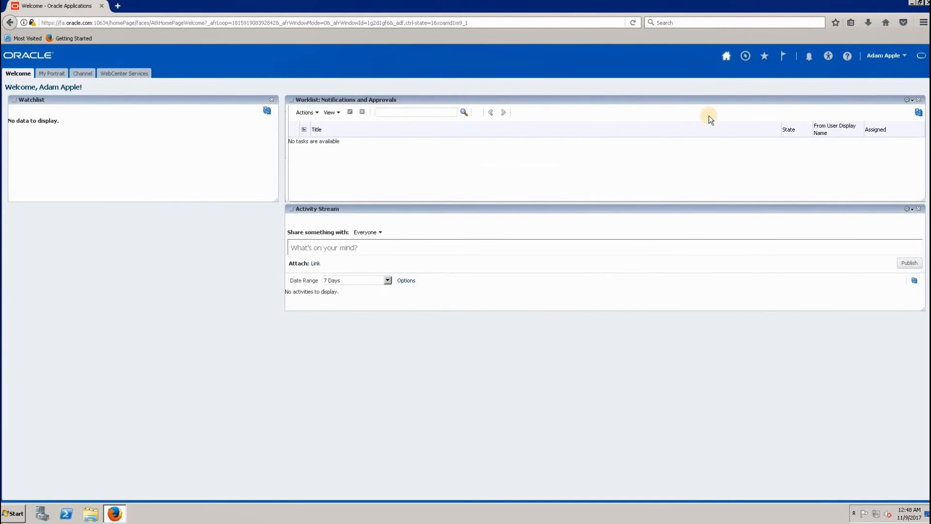
pyautogui.click(745, 57)
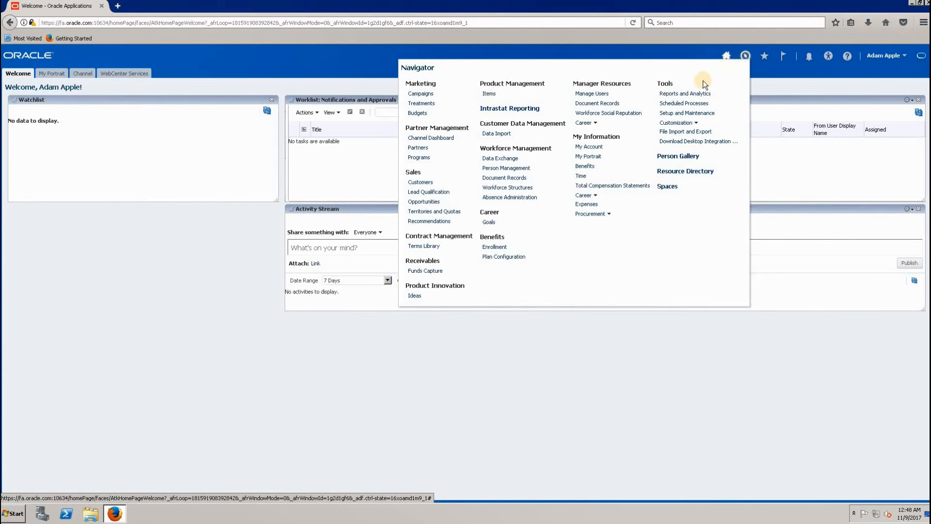
pyautogui.click(682, 104)
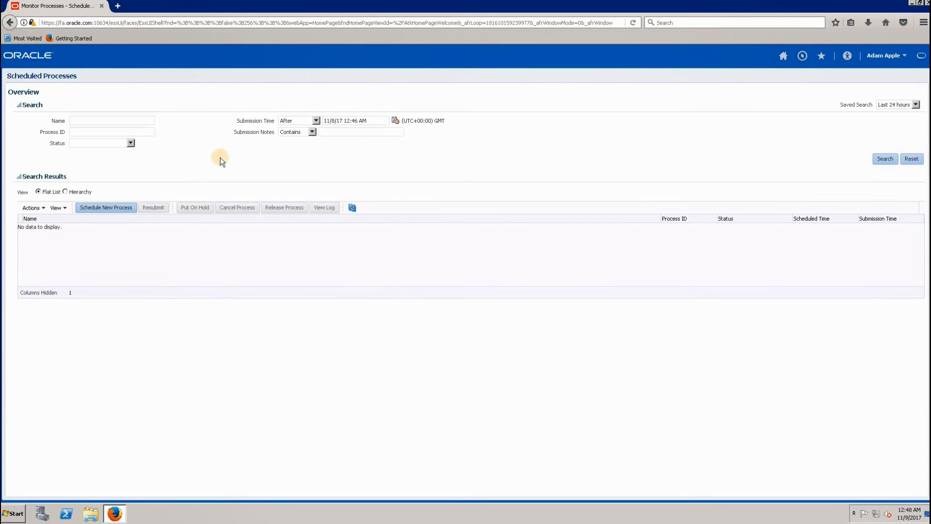
# - Start scheduling a new process and choose the Retrieve Latest LDAP Changes job, searching job names for Ret%LDAP%
pyautogui.click(102, 208)
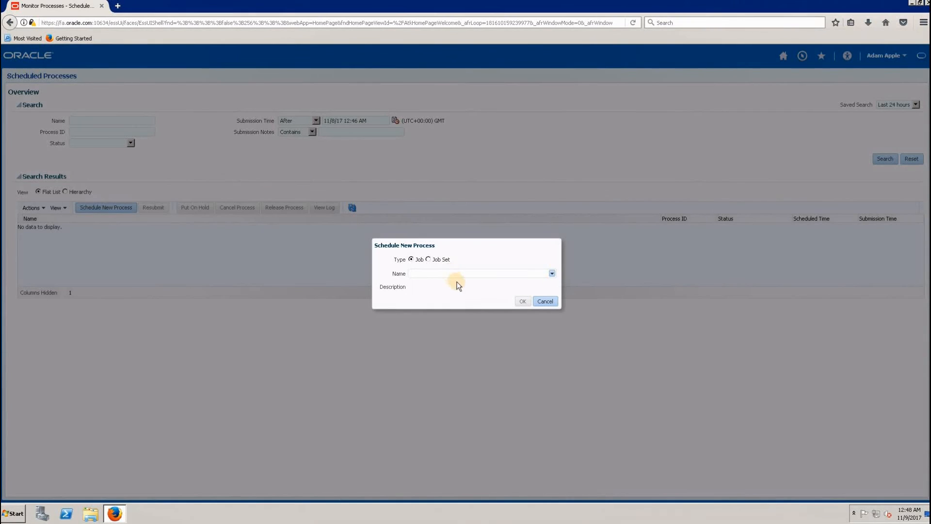
pyautogui.click(551, 274)
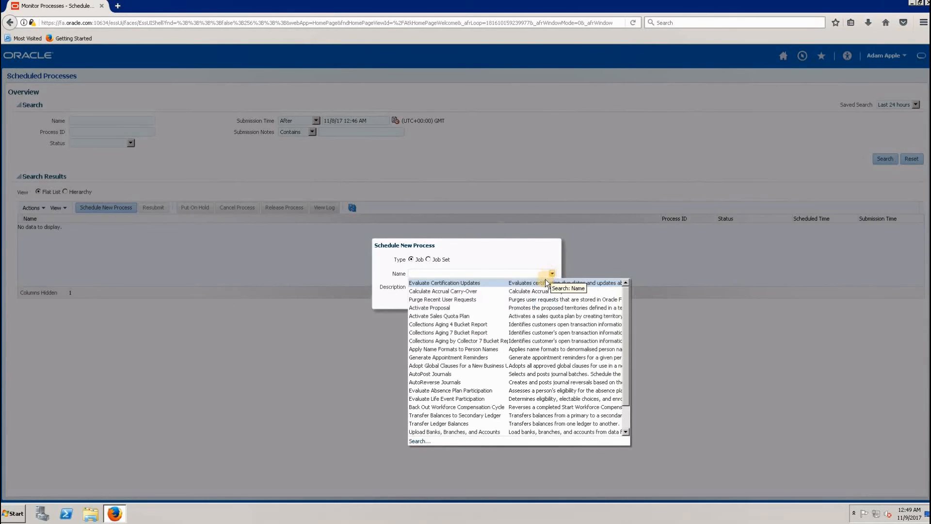
pyautogui.click(420, 441)
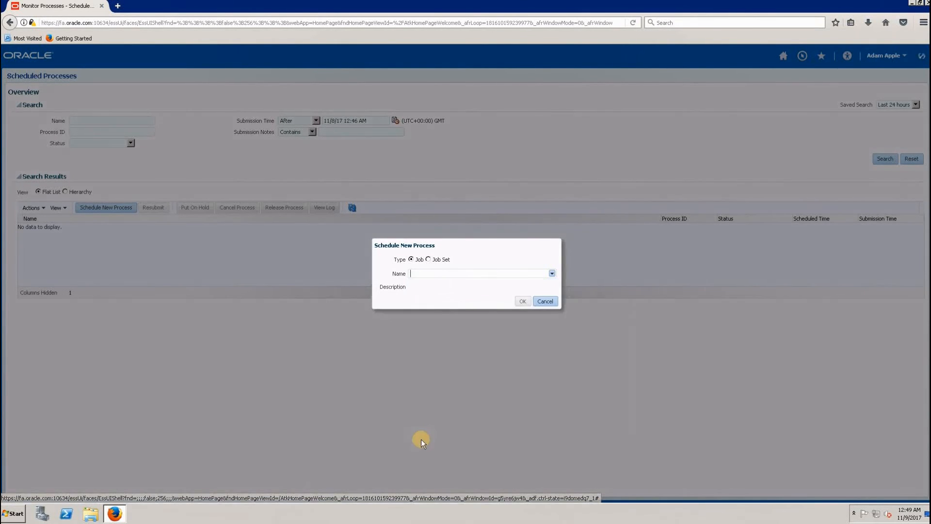
pyautogui.click(428, 197)
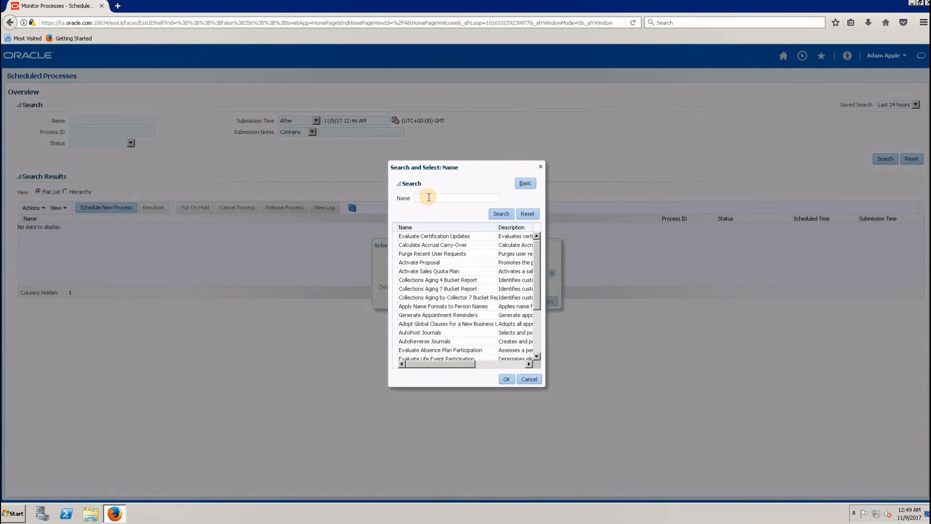
pyautogui.write('Ret')
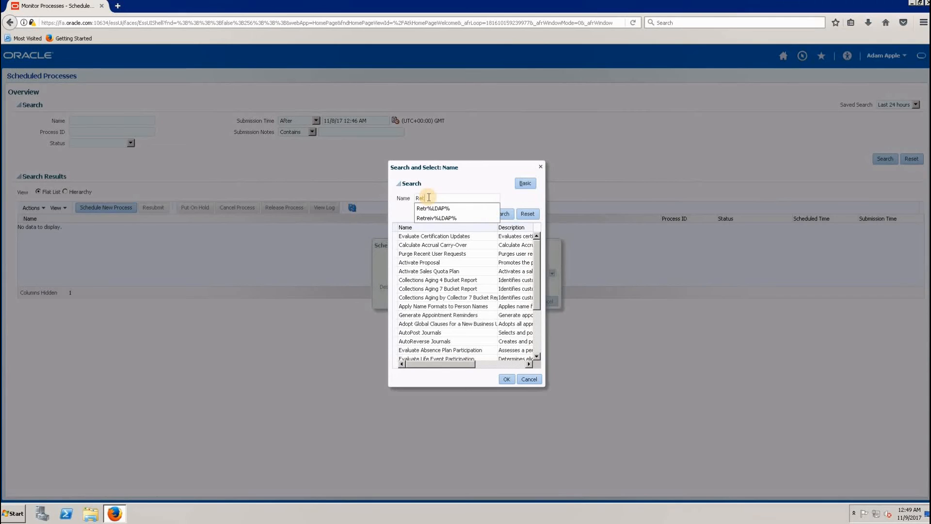
pyautogui.write('rie%')
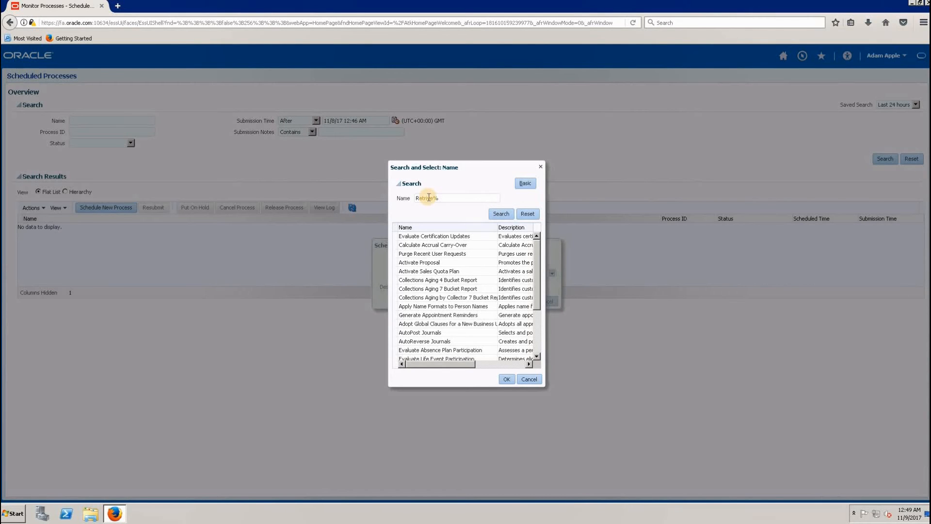
pyautogui.write('LDAP%')
pyautogui.press('BackSpace')
pyautogui.click(499, 214)
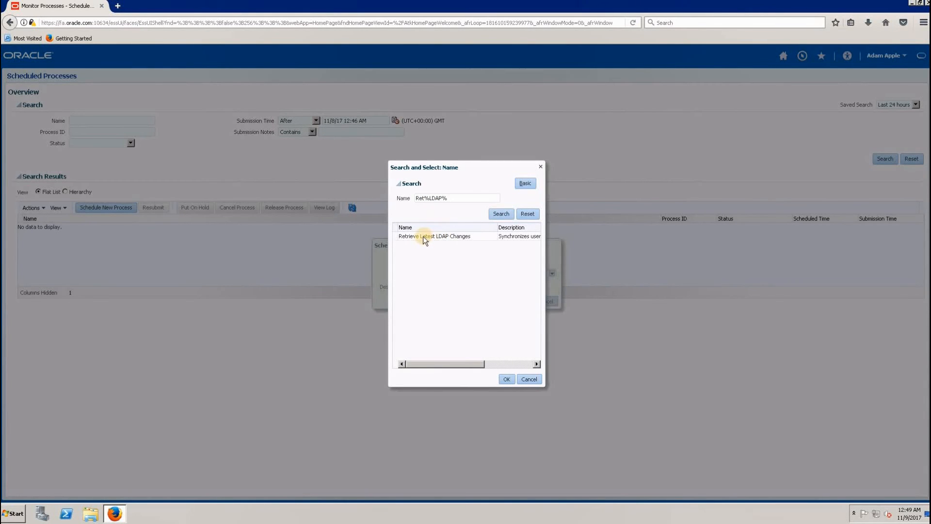
pyautogui.click(423, 236)
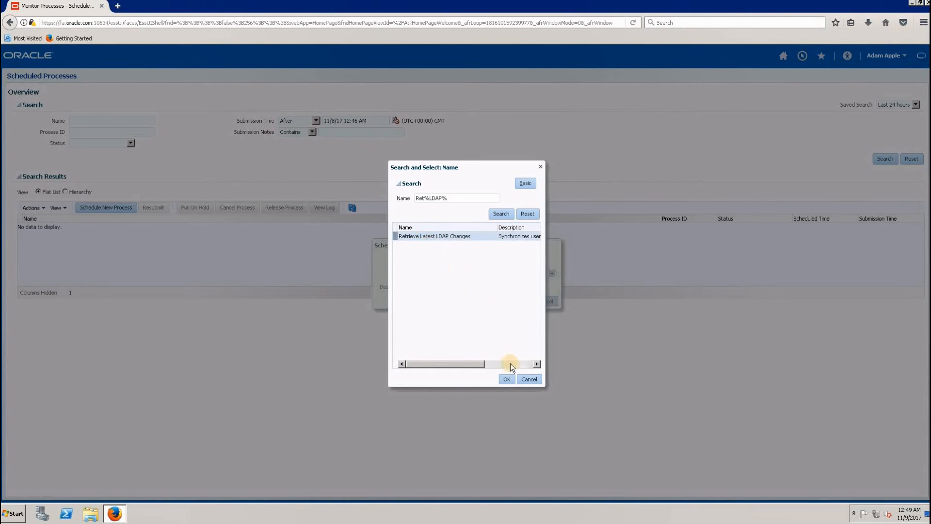
pyautogui.click(508, 379)
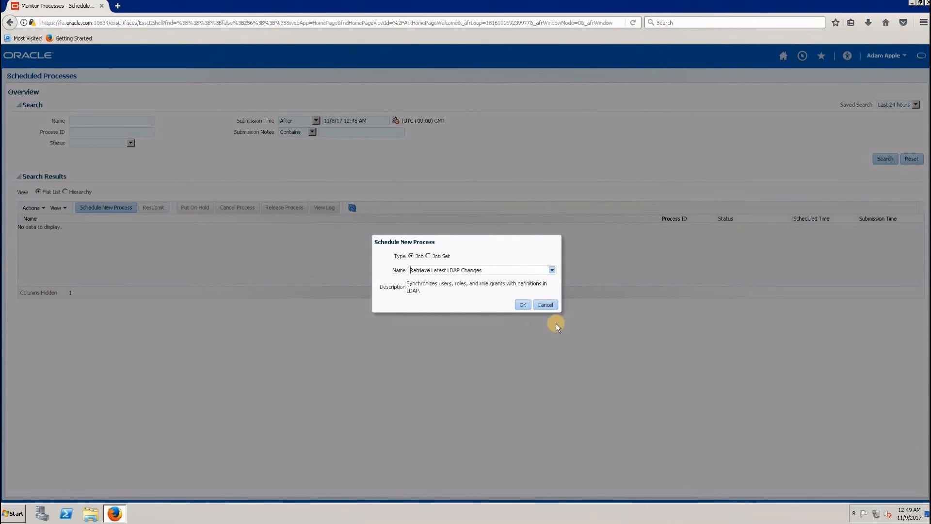
pyautogui.click(522, 304)
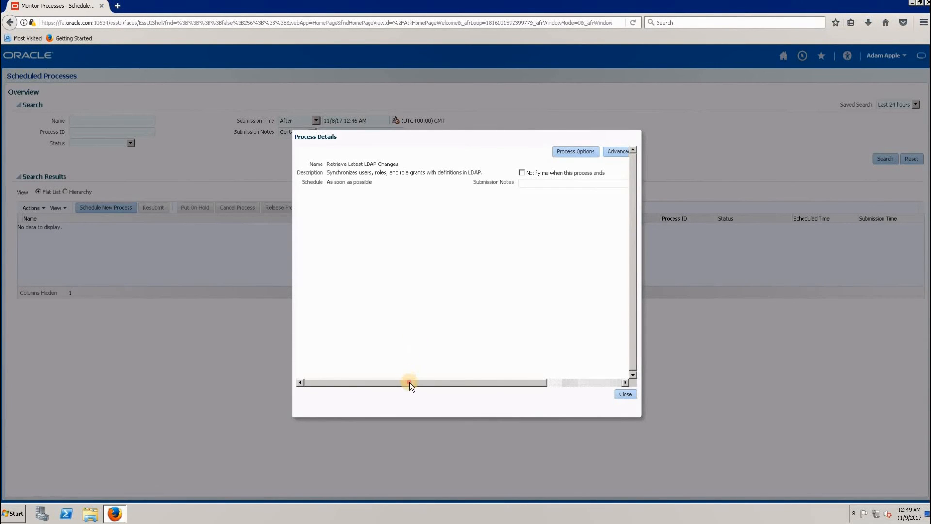
# - Submit the Retrieve Latest LDAP Changes process and close its process details
pyautogui.moveTo(409, 382); pyautogui.dragTo(552, 378)
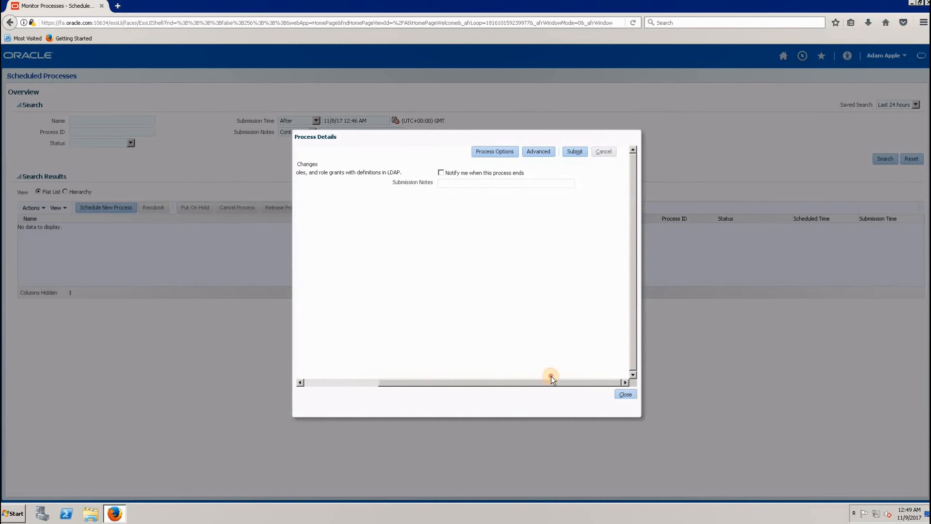
pyautogui.click(574, 151)
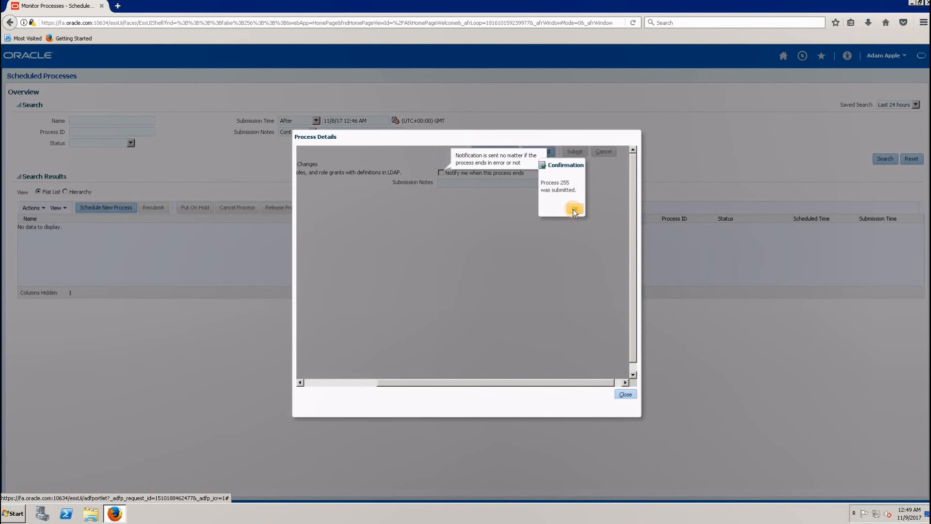
pyautogui.click(573, 209)
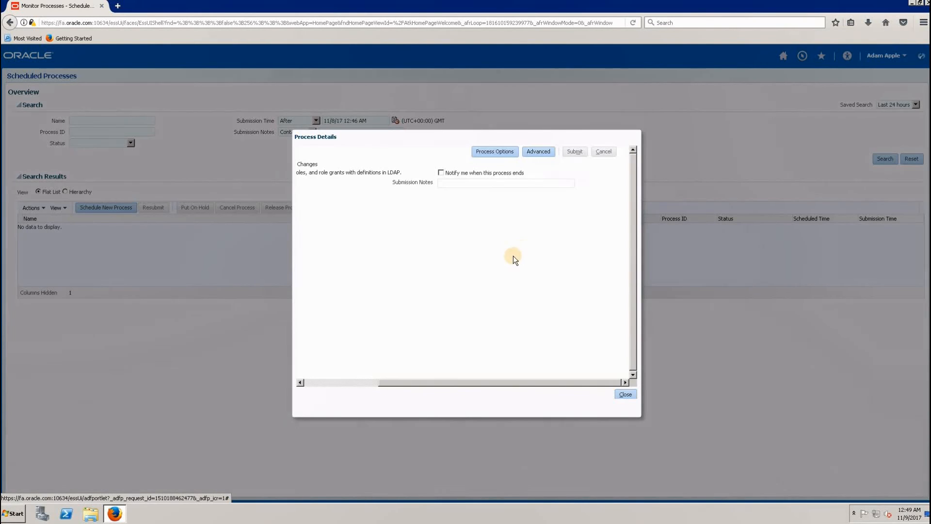
pyautogui.click(625, 394)
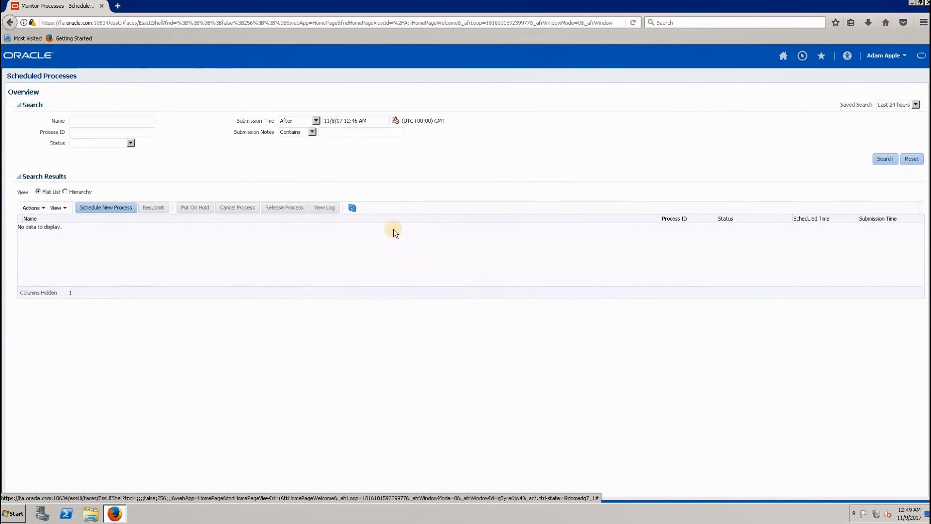
# - Refresh the scheduled process list to check the status of the Retrieve Latest LDAP Changes process
pyautogui.click(351, 209)
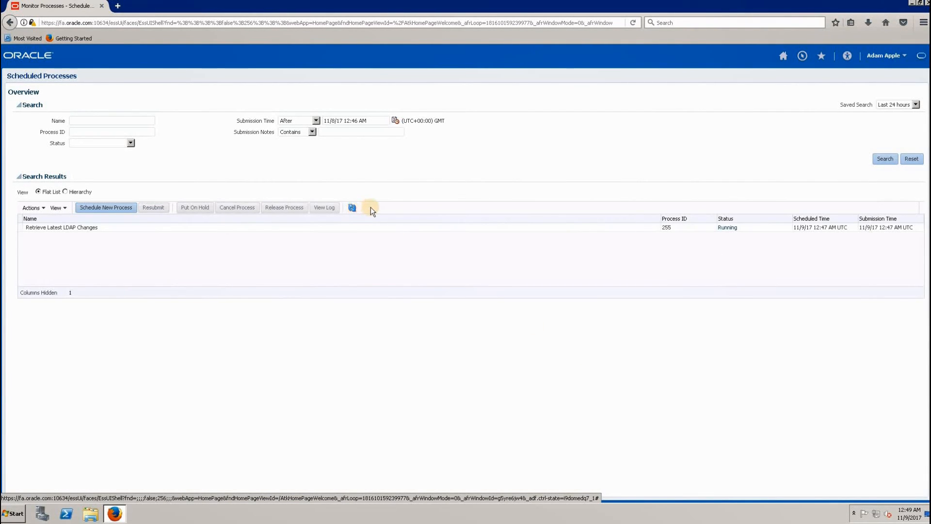
pyautogui.click(734, 230)
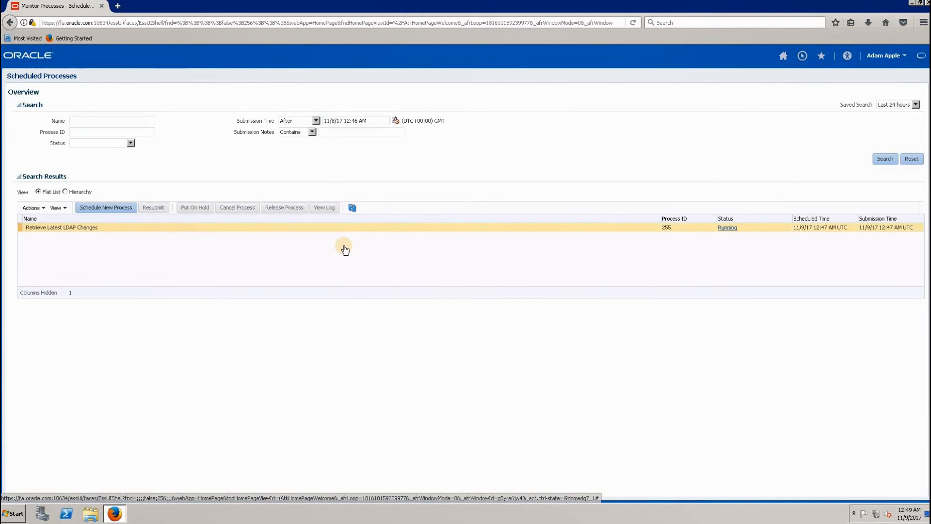
pyautogui.click(351, 208)
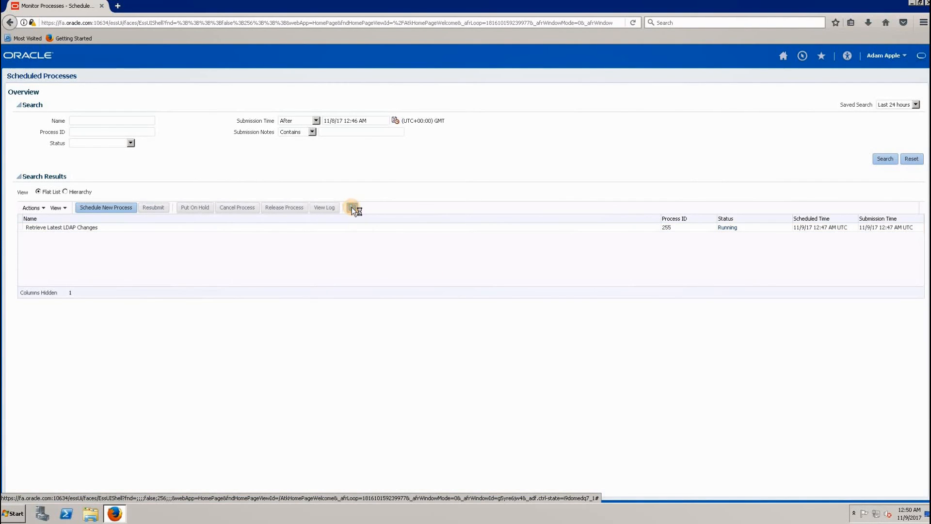
pyautogui.click(351, 208)
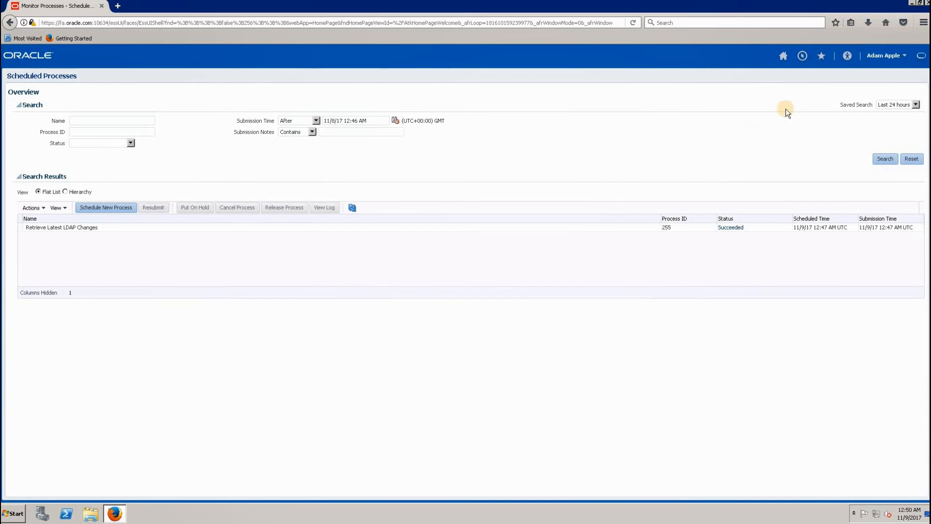
# - Sign out of the current account and sign in with the new consultant's user ID and account password
pyautogui.click(902, 57)
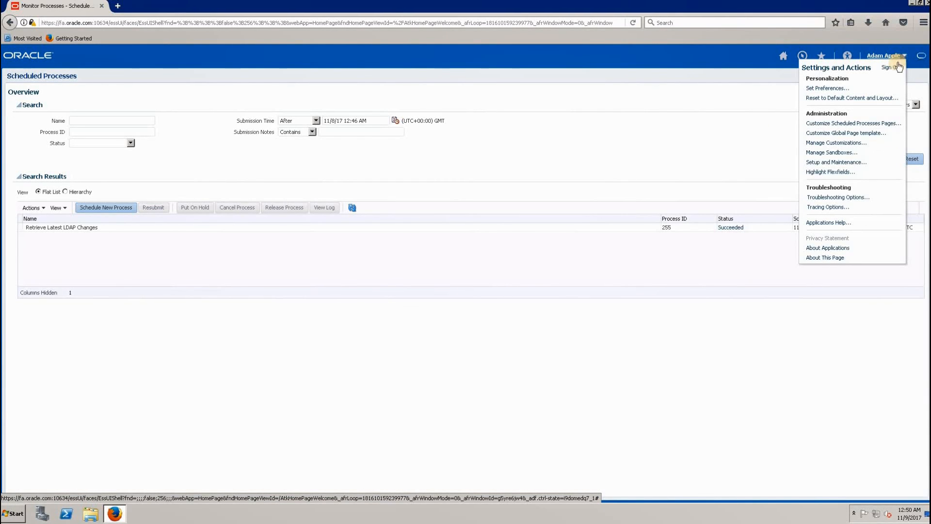
pyautogui.click(894, 69)
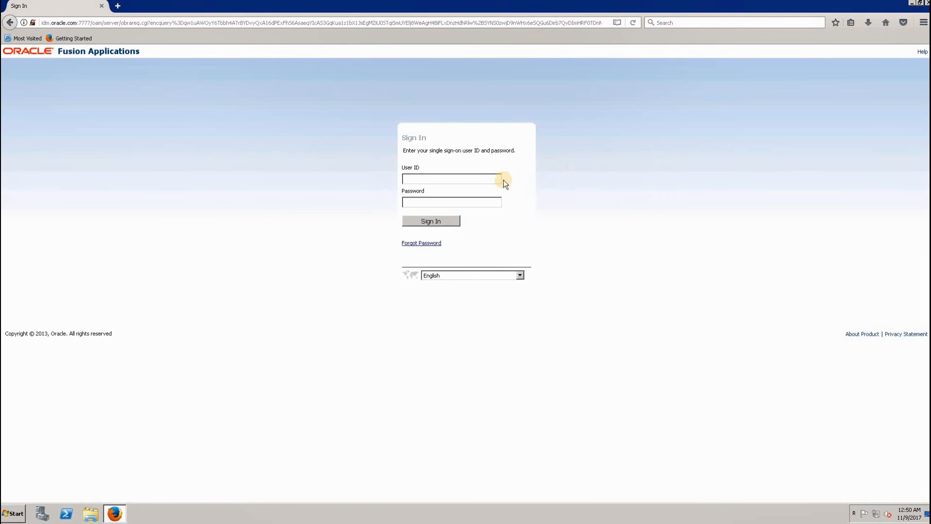
pyautogui.click(466, 179)
pyautogui.write('scott')
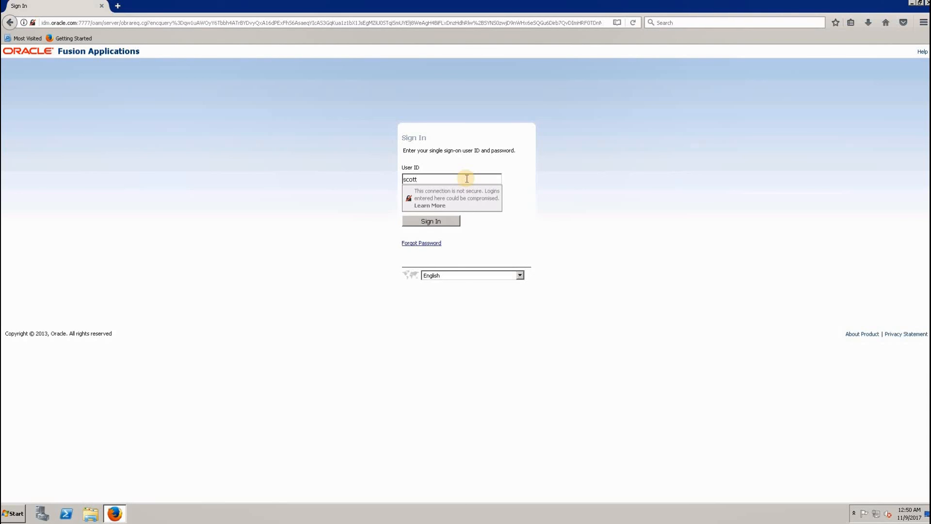
pyautogui.press('Tab')
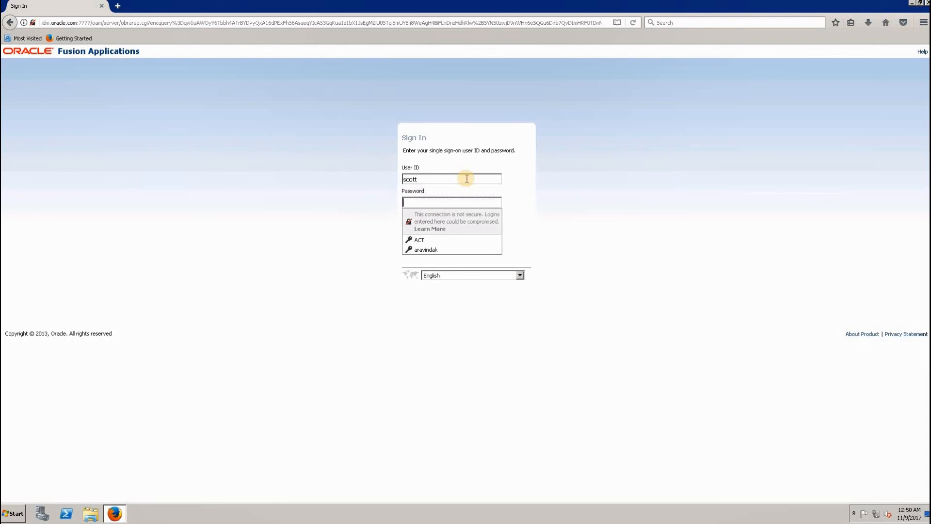
pyautogui.write('*********')
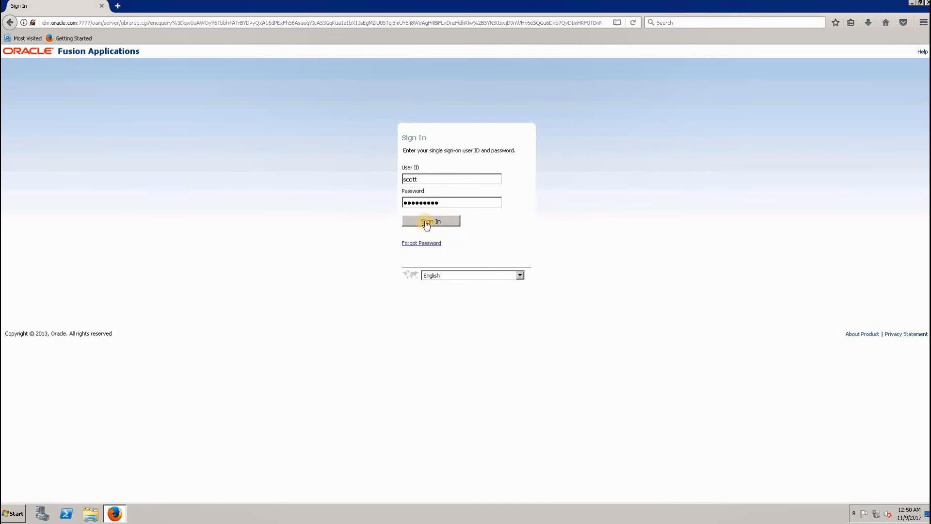
pyautogui.click(424, 221)
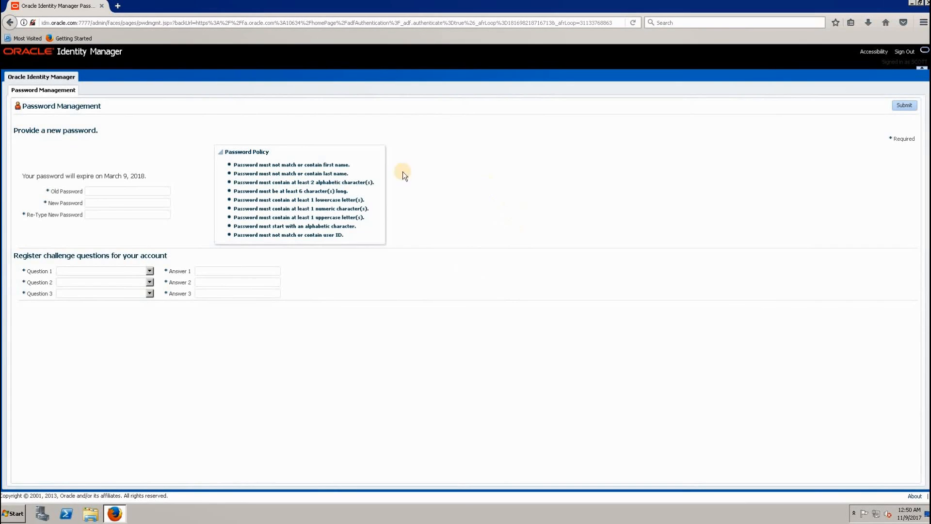
# - Enter the old password, then the new password and its confirmation for the new consultant's account
pyautogui.click(105, 190)
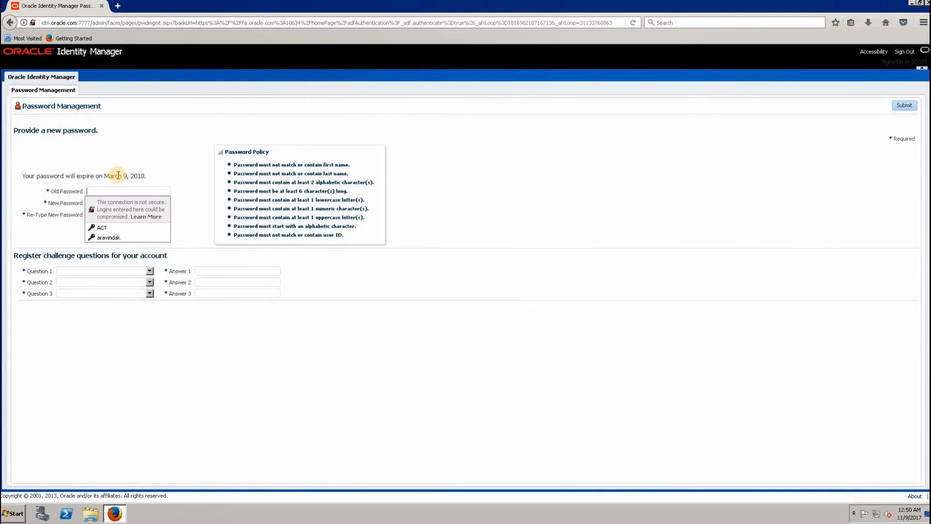
pyautogui.write('•••••••••')
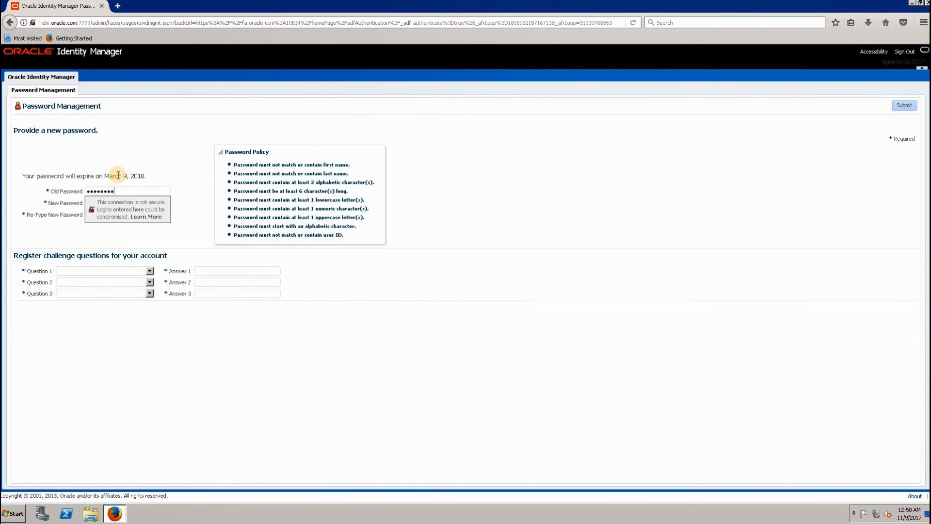
pyautogui.click(116, 202)
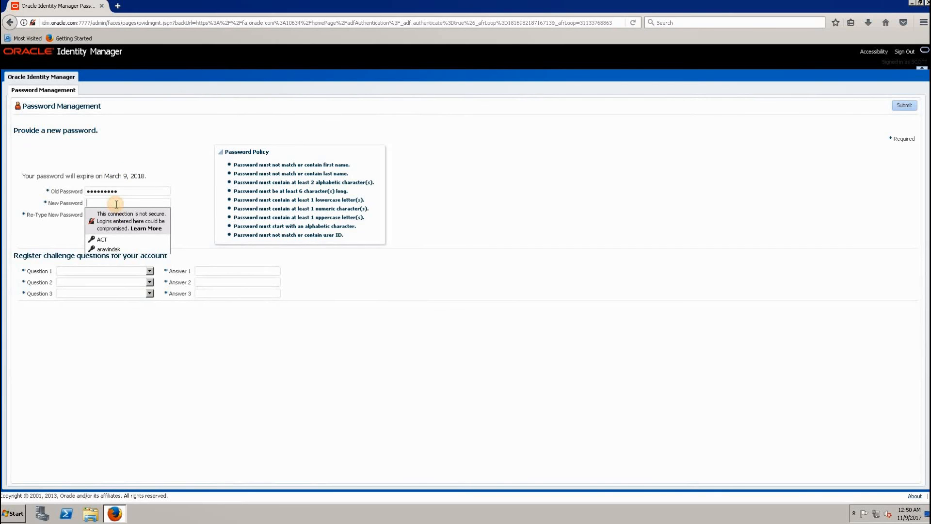
pyautogui.write('••••••••')
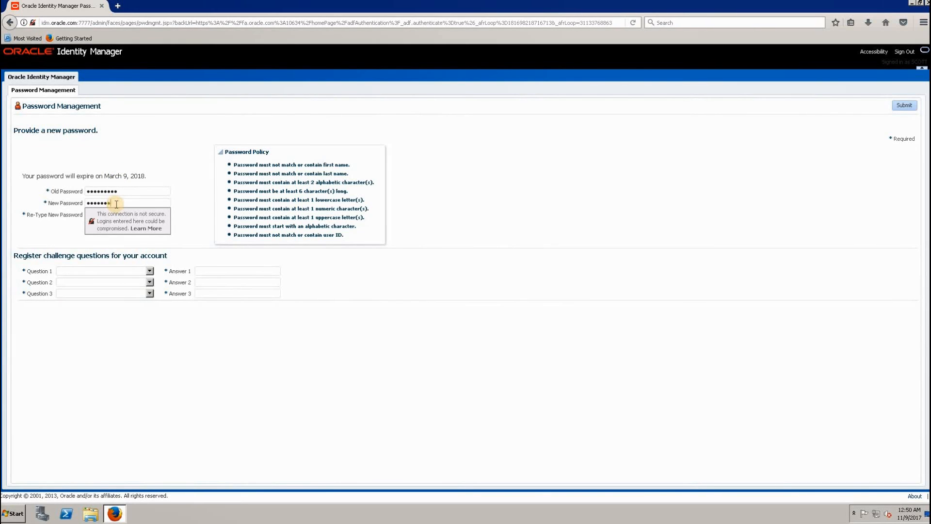
pyautogui.press('Tab')
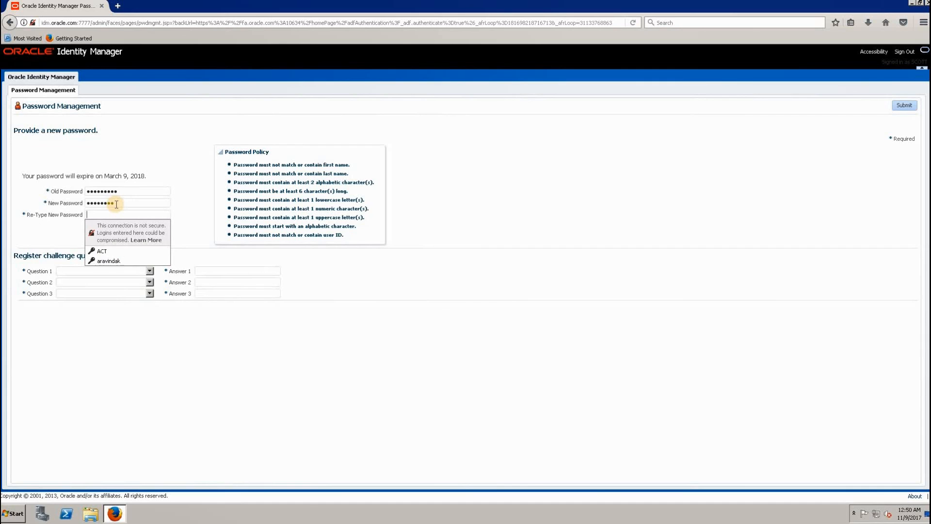
pyautogui.write('••••••••')
pyautogui.press('Tab')
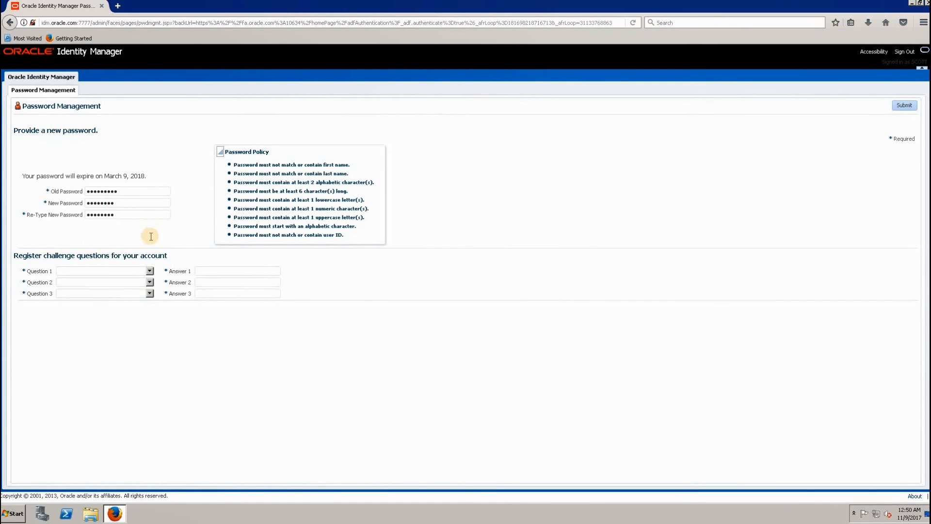
# - Set the first challenge question to "What is the name of your pet?" and enter its security answer
pyautogui.click(149, 271)
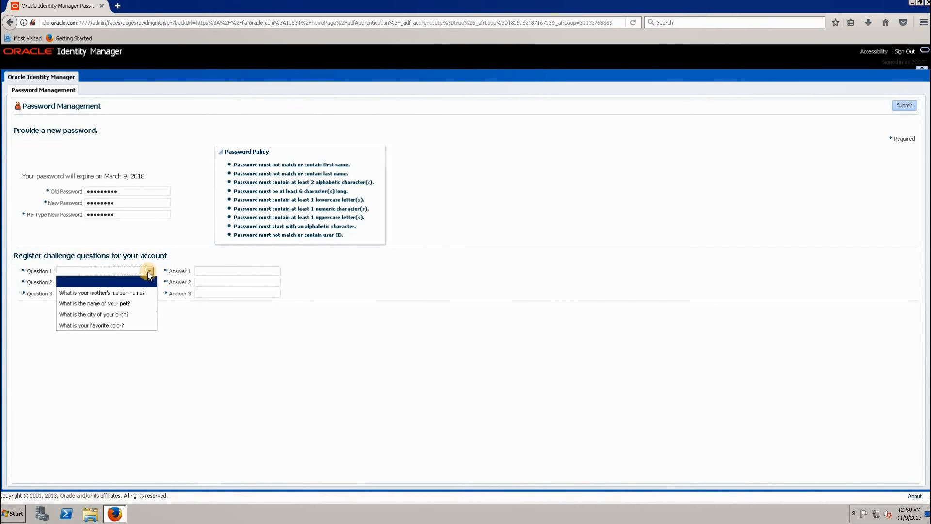
pyautogui.click(124, 302)
pyautogui.click(217, 270)
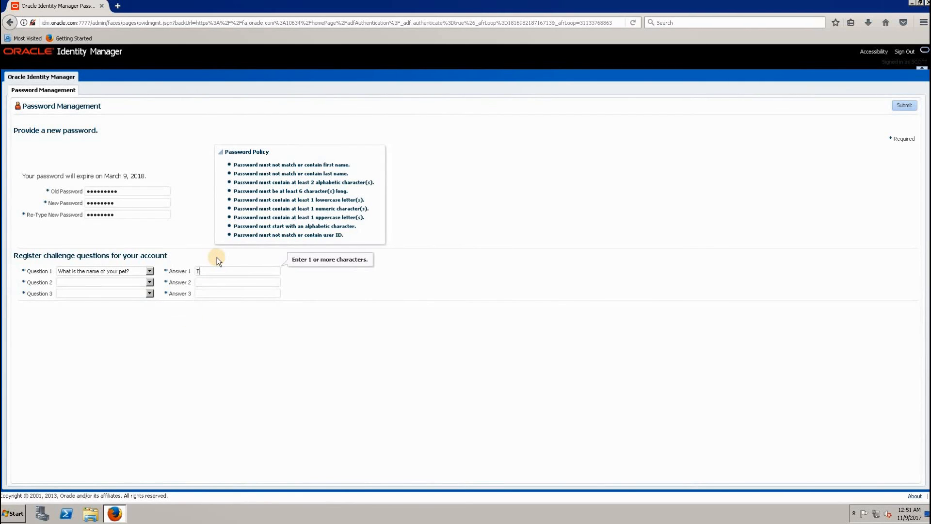
# - Set the second challenge question to "What is the city of your birth?" and enter its security answer
pyautogui.click(149, 281)
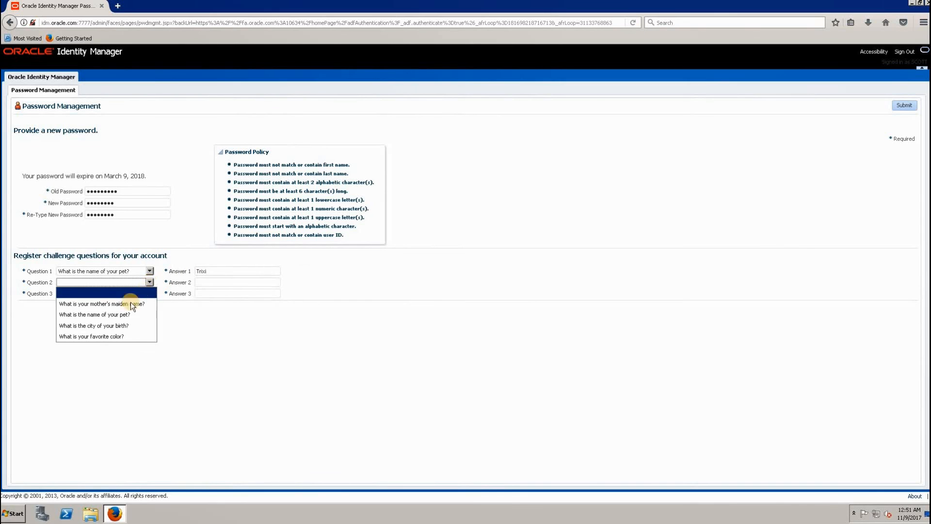
pyautogui.click(112, 325)
pyautogui.click(235, 281)
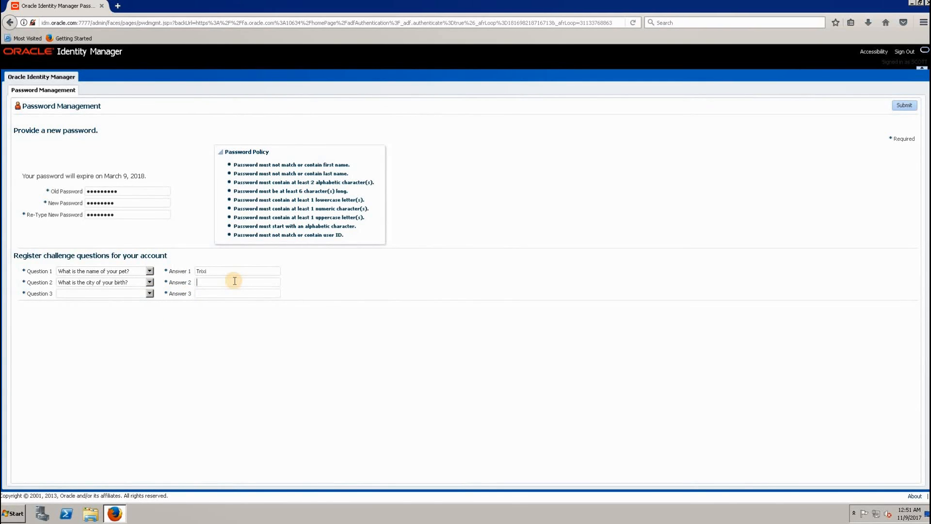
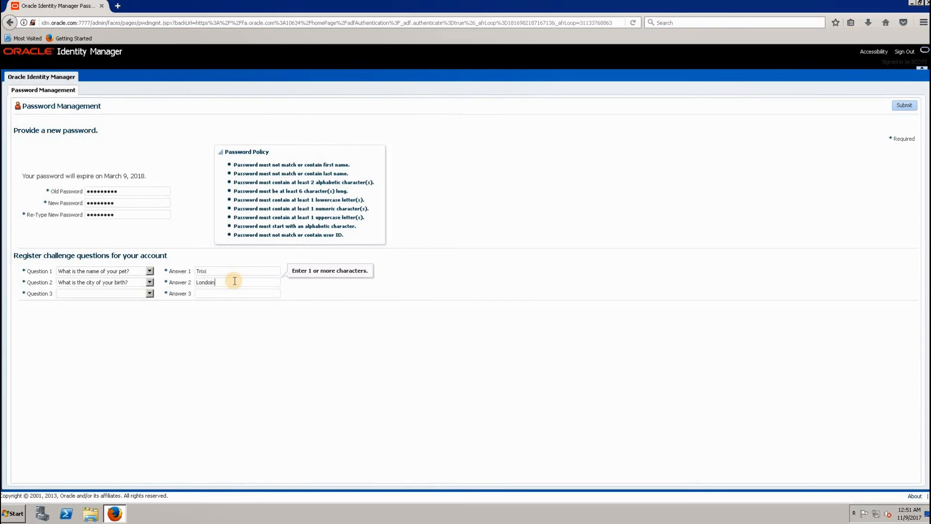
# - Set the third challenge question to "What is your favorite color?", enter its security answer, and submit the password management form
pyautogui.click(149, 294)
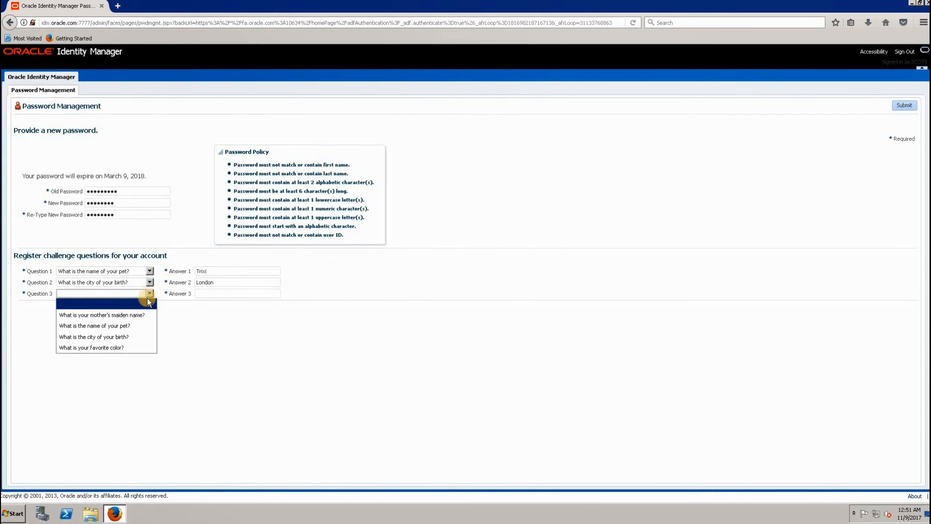
pyautogui.click(121, 347)
pyautogui.click(208, 293)
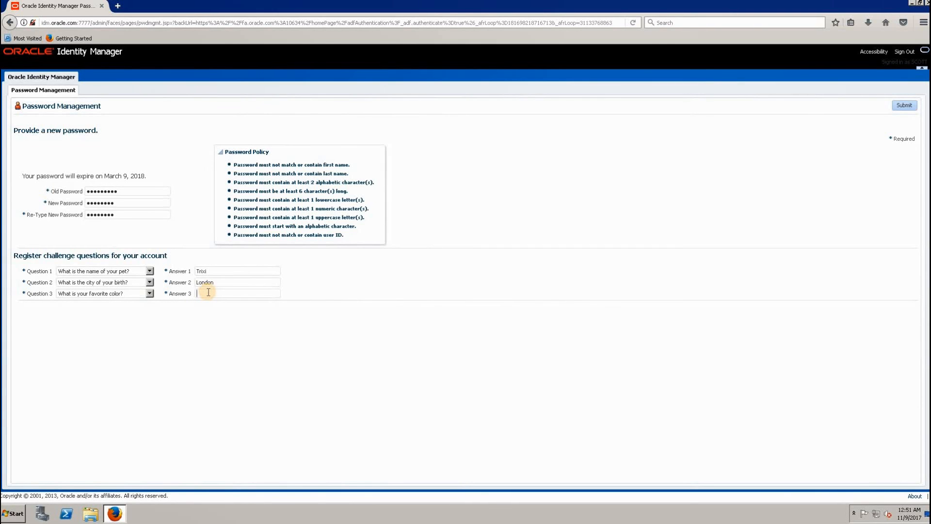
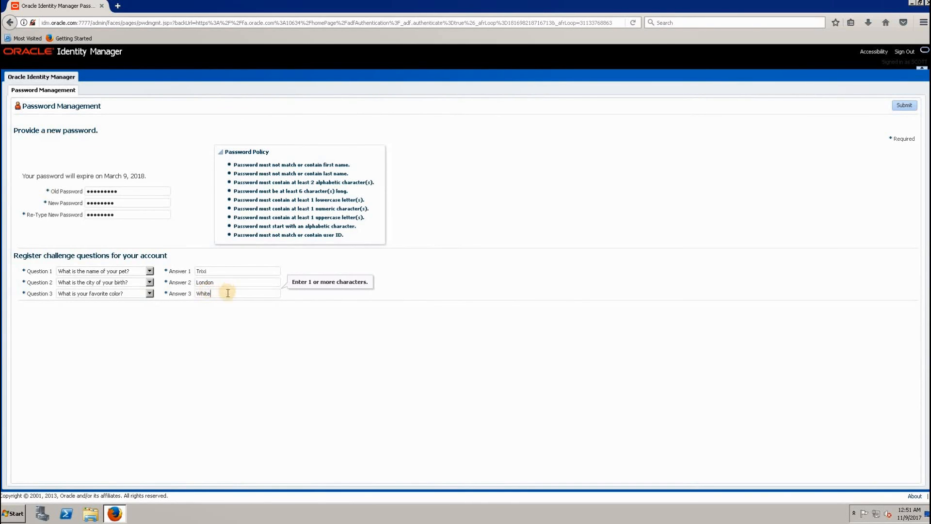
pyautogui.click(902, 104)
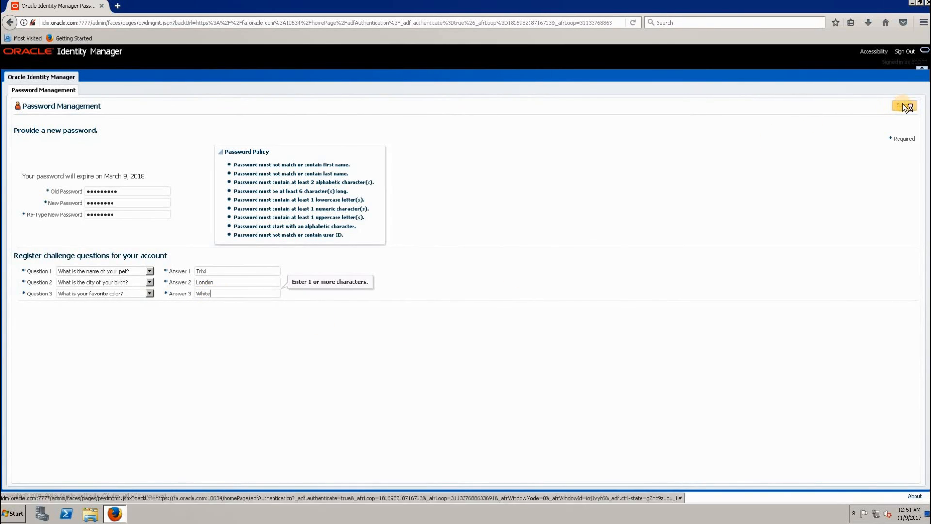